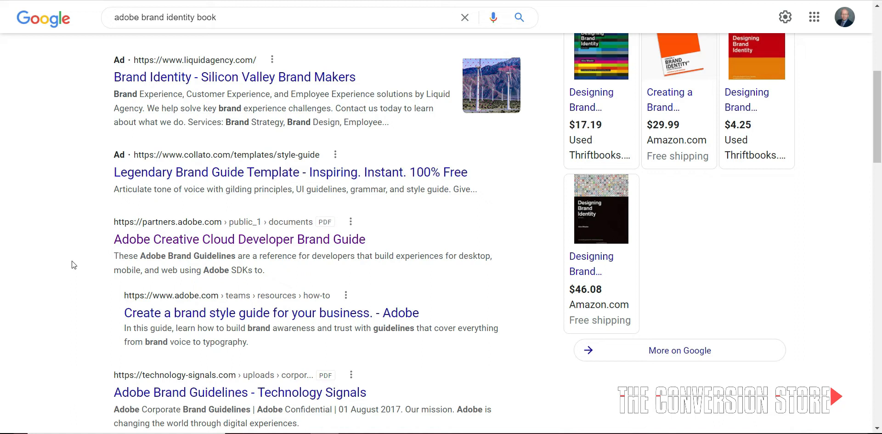
# Open the Adobe Creative Cloud Developer Brand Guide PDF from the search results
pyautogui.scroll(1, 77, 221)
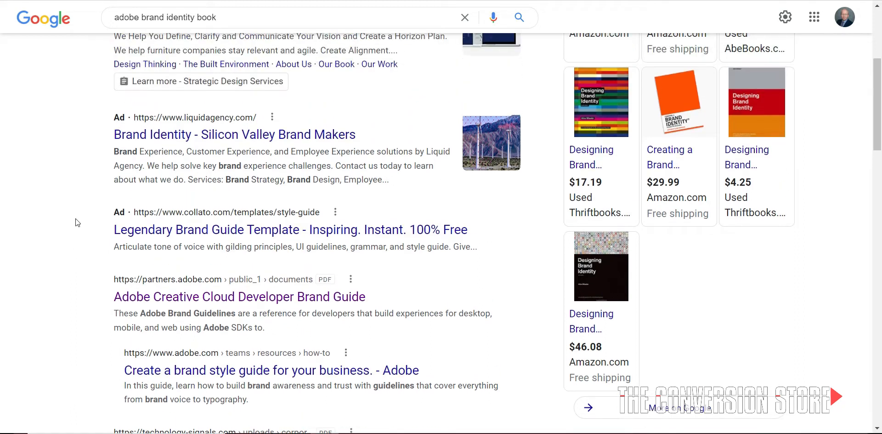
pyautogui.scroll(-1, 75, 219)
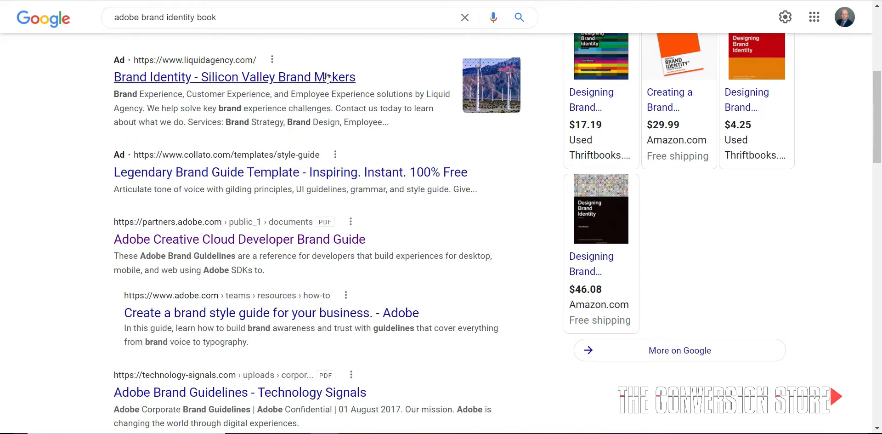
pyautogui.click(171, 241)
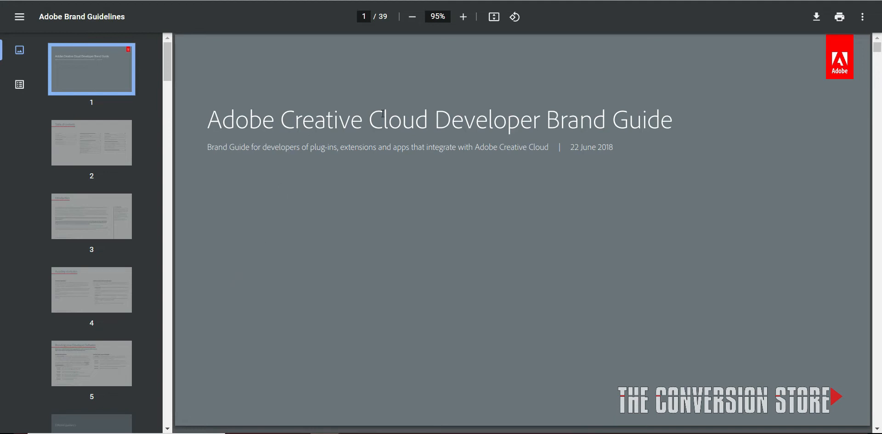
# Review the brand guide's opening and editorial pages on avoiding confusion, product naming, abbreviations, company name and legal lines
pyautogui.scroll(-6, 412, 209)
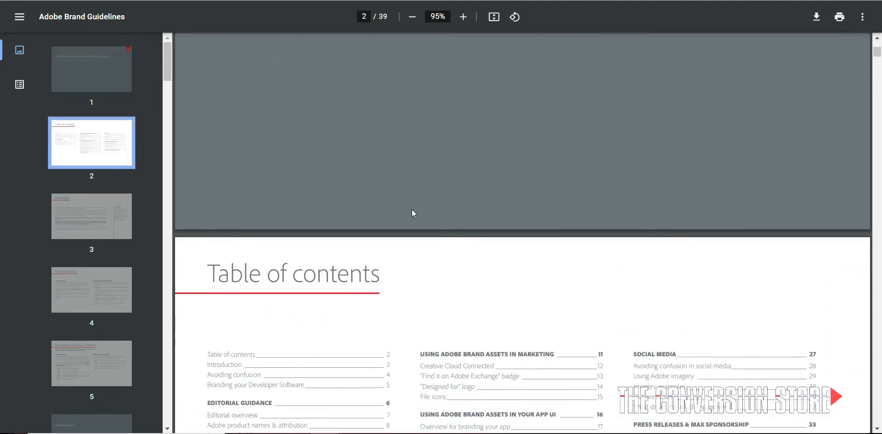
pyautogui.scroll(-10, 411, 212)
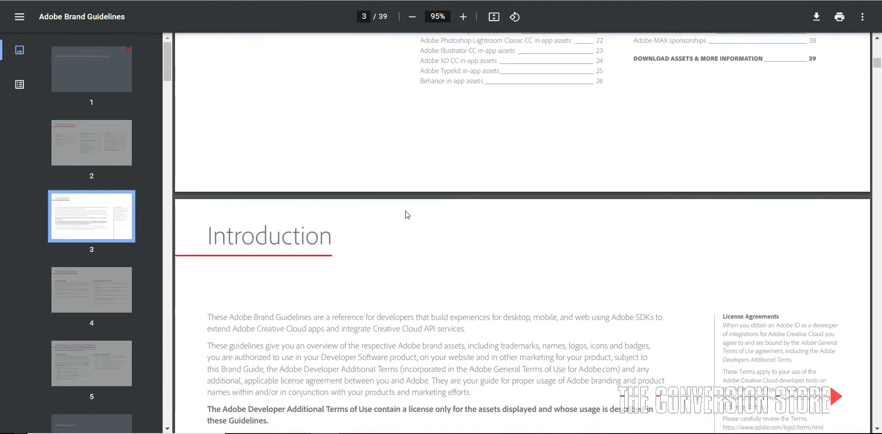
pyautogui.scroll(-12, 402, 211)
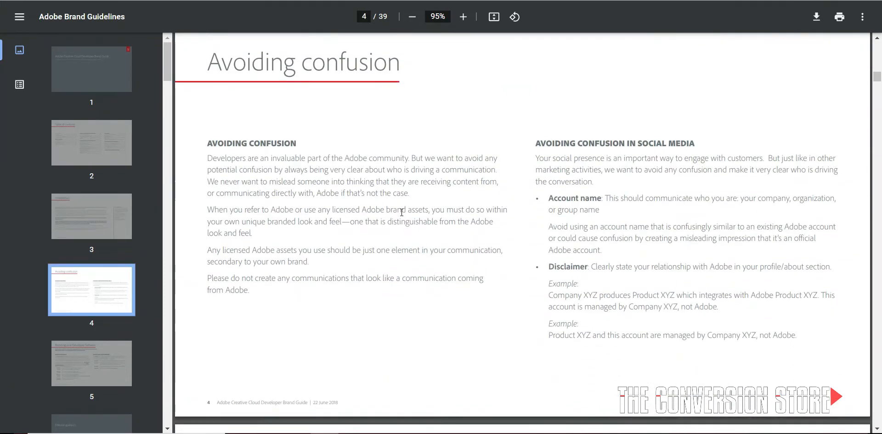
pyautogui.scroll(-14, 401, 212)
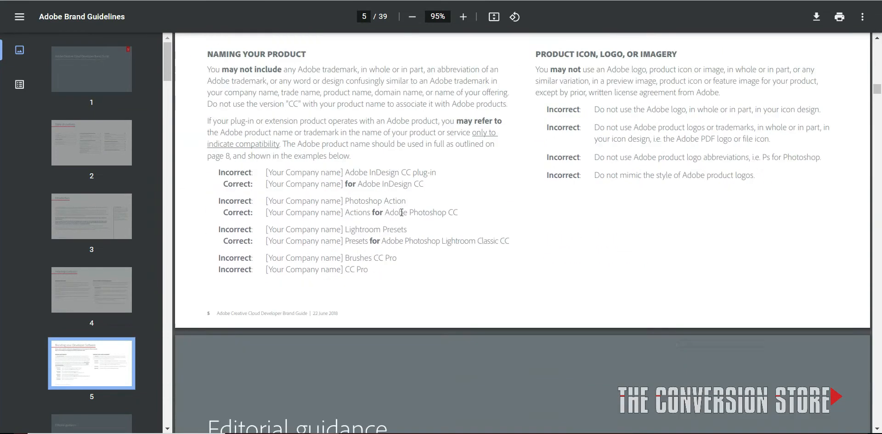
pyautogui.scroll(-14, 402, 212)
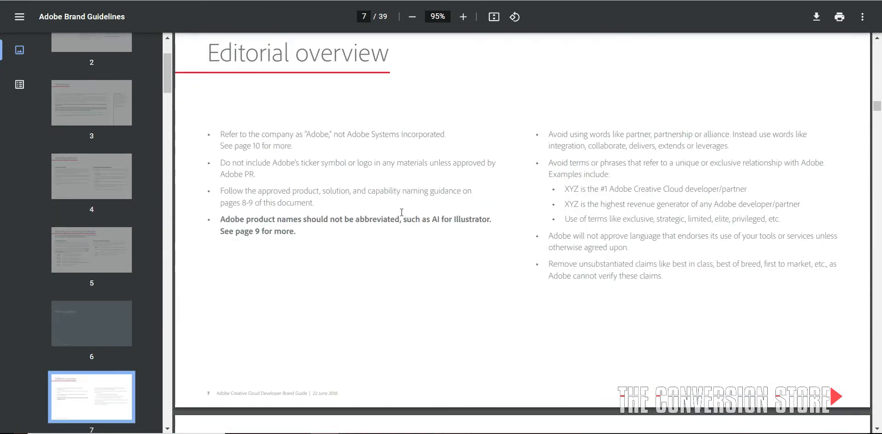
pyautogui.scroll(-15, 448, 267)
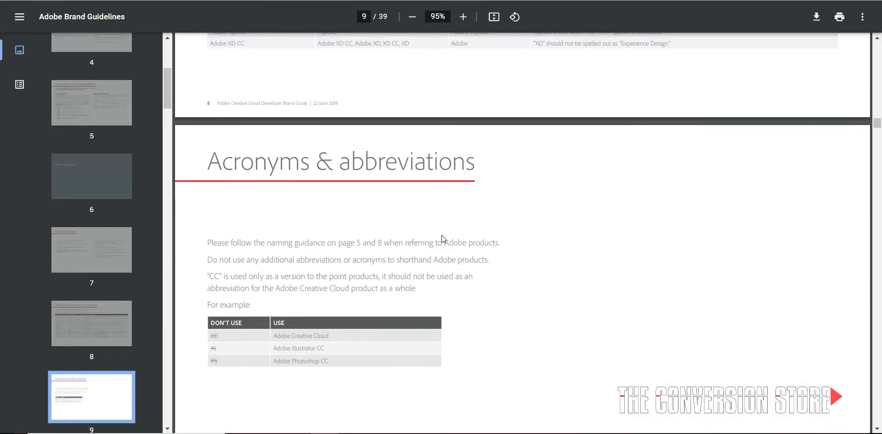
pyautogui.scroll(-7, 442, 238)
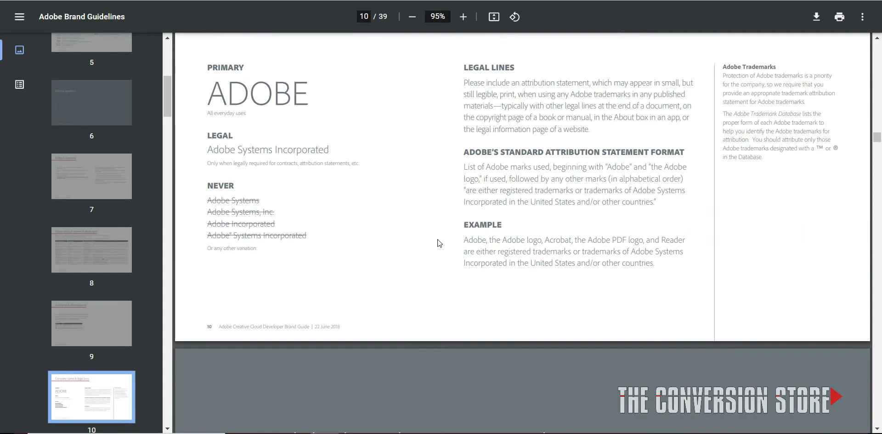
pyautogui.scroll(-4, 386, 252)
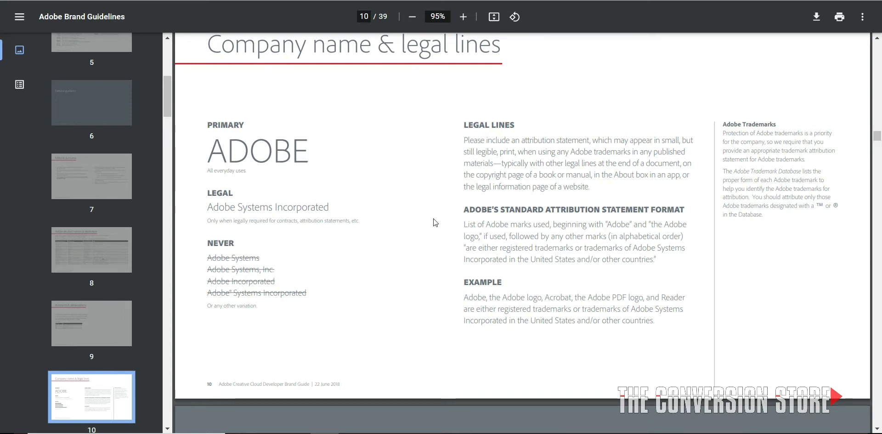
# Examine the brand guide's rules for marketing and app UI assets, including badges, the "Designed for" logo, file icons and Creative Cloud sign-in
pyautogui.scroll(-15, 440, 205)
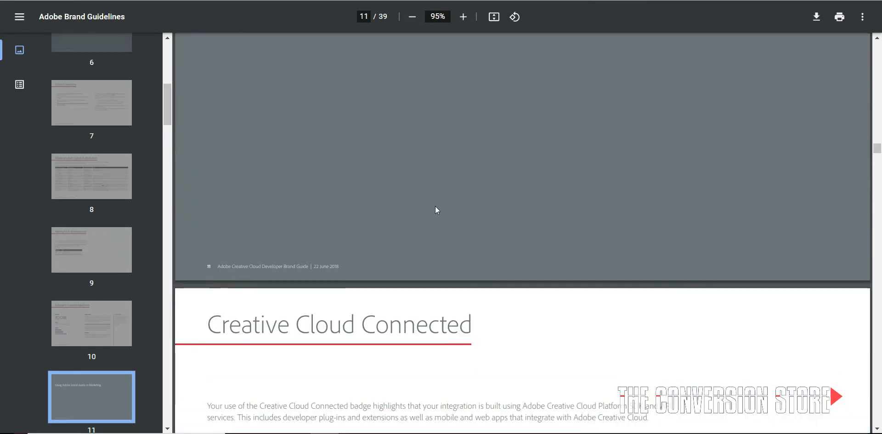
pyautogui.scroll(-2, 434, 215)
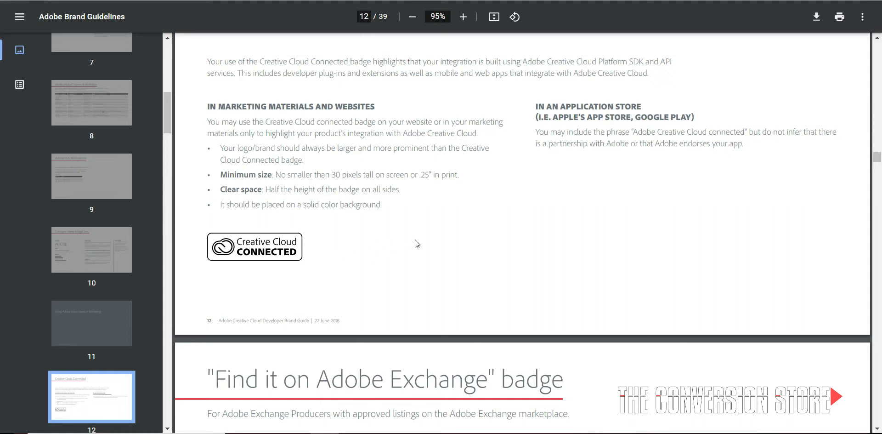
pyautogui.scroll(-5, 453, 248)
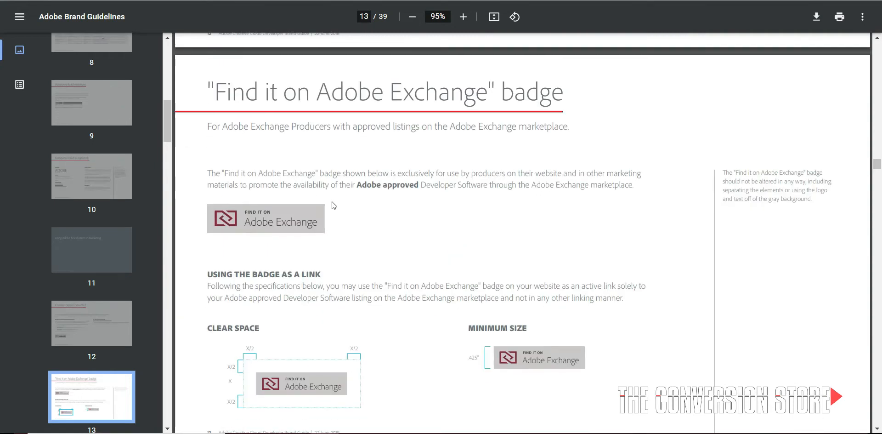
pyautogui.scroll(-7, 316, 244)
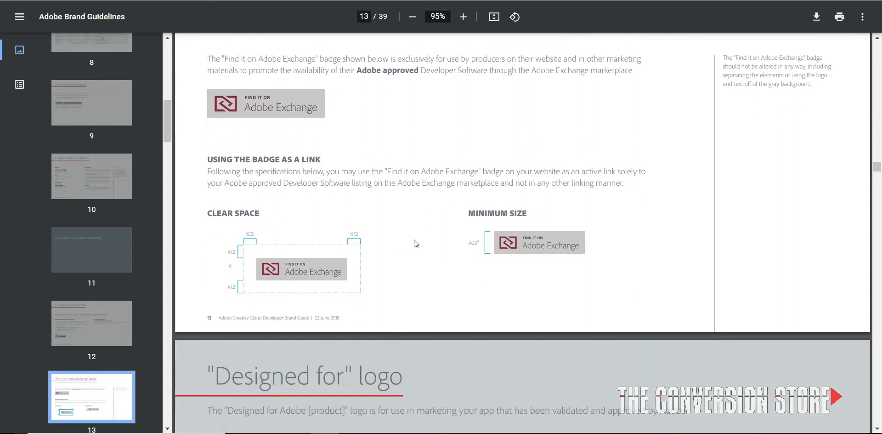
pyautogui.scroll(5, 437, 228)
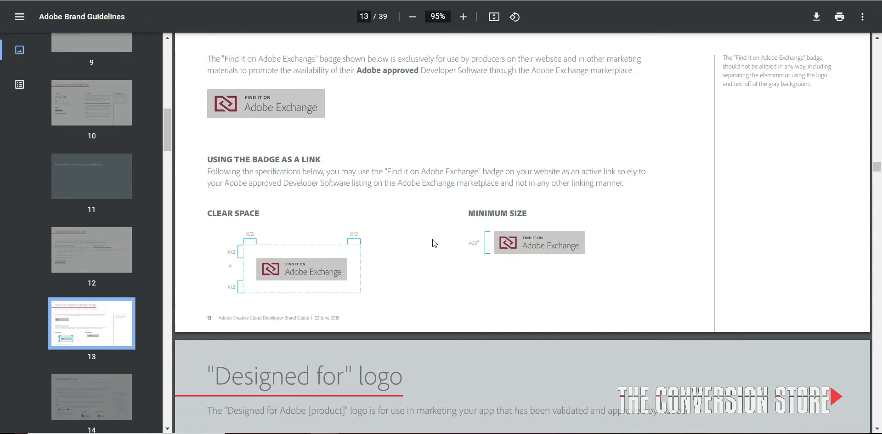
pyautogui.scroll(-10, 431, 239)
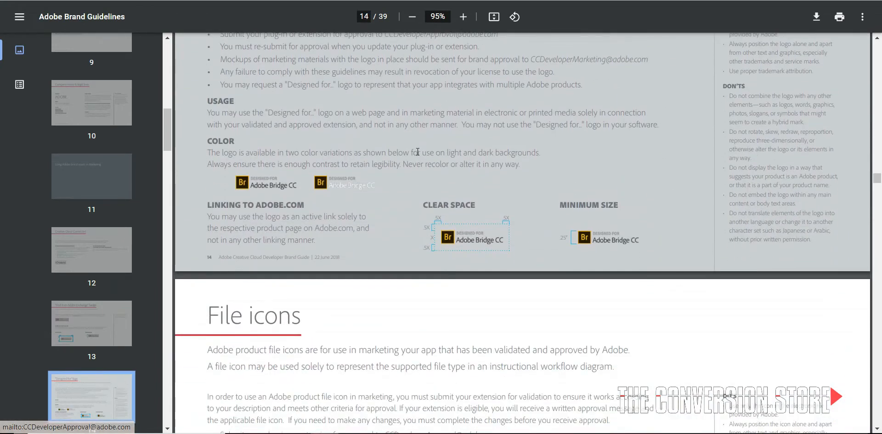
pyautogui.scroll(-3, 412, 166)
pyautogui.scroll(-5, 408, 173)
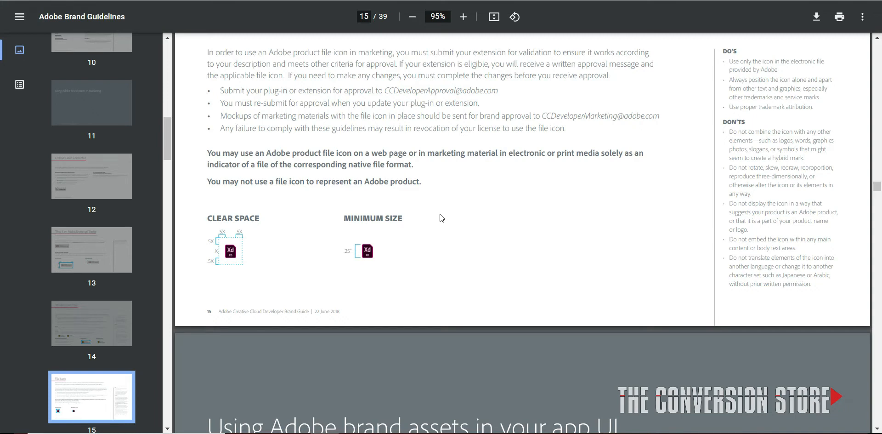
pyautogui.scroll(-5, 441, 218)
pyautogui.scroll(-4, 451, 211)
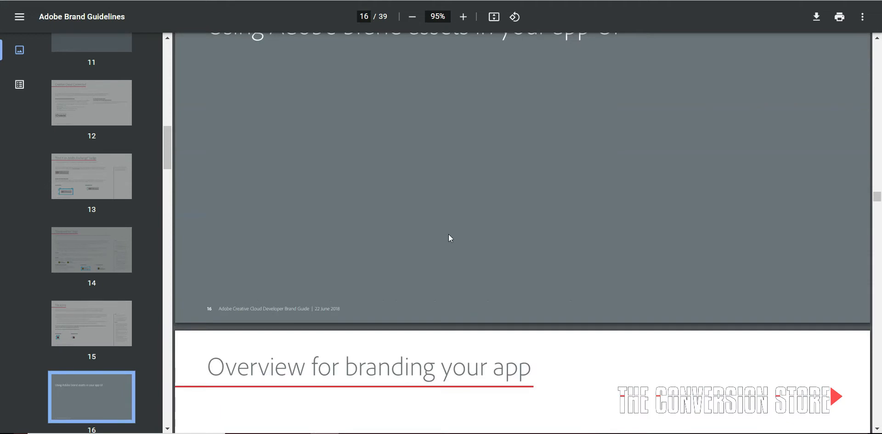
pyautogui.scroll(-4, 449, 235)
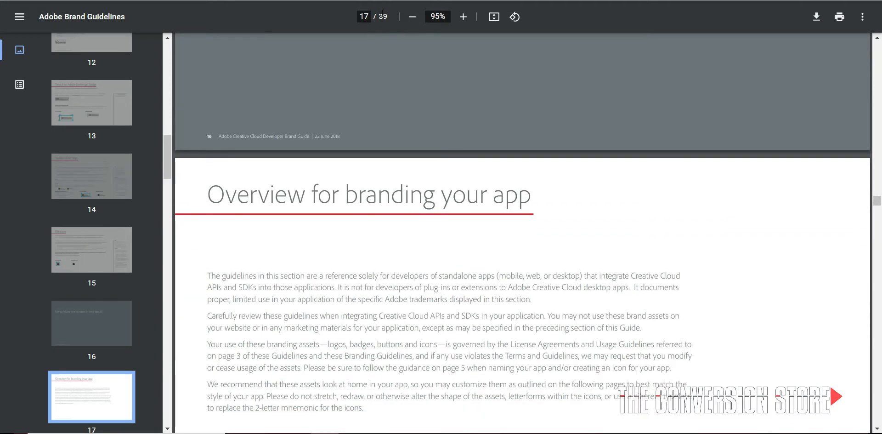
pyautogui.scroll(-20, 376, 84)
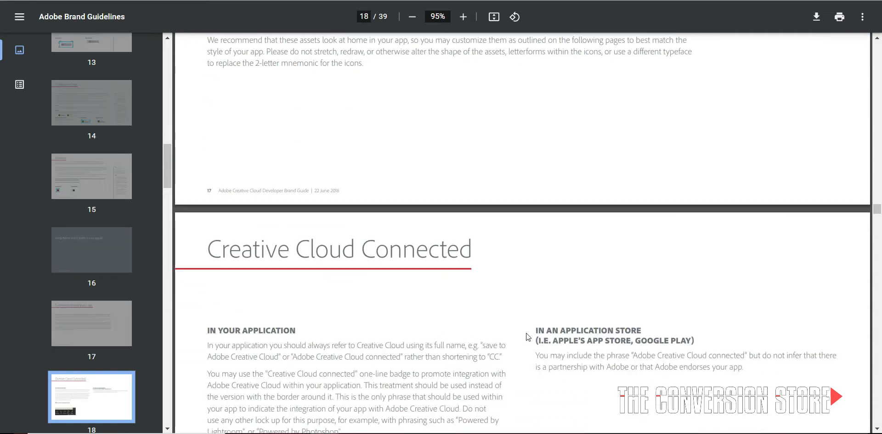
pyautogui.scroll(-7, 523, 328)
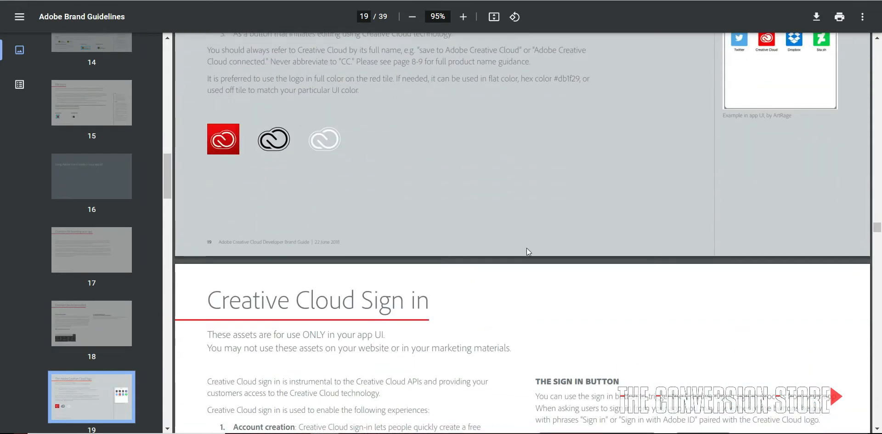
pyautogui.scroll(-15, 473, 183)
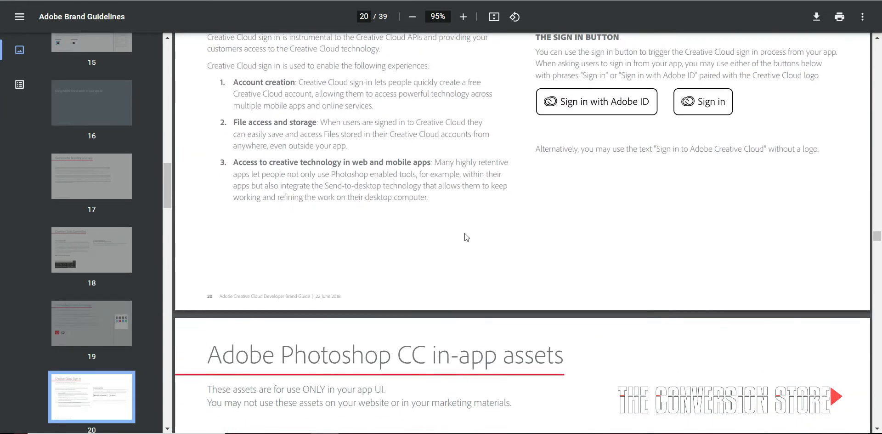
pyautogui.scroll(-6, 463, 217)
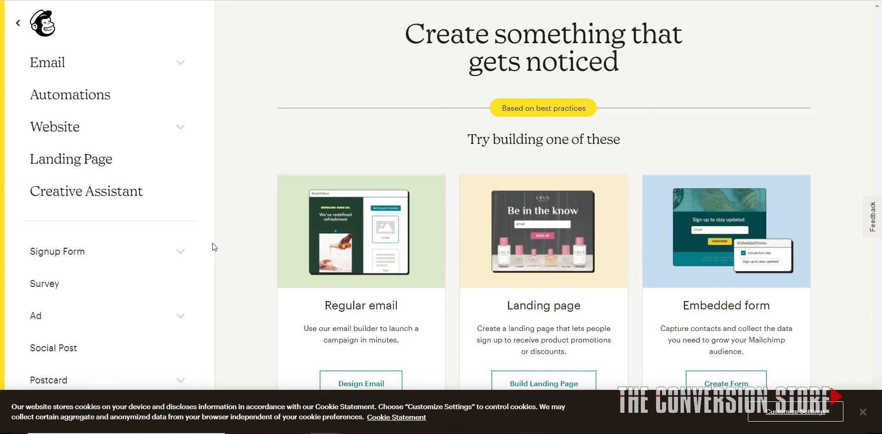
# Start a regular email in Mailchimp and review the draft's recipient, sender, subject and content sections
pyautogui.click(345, 381)
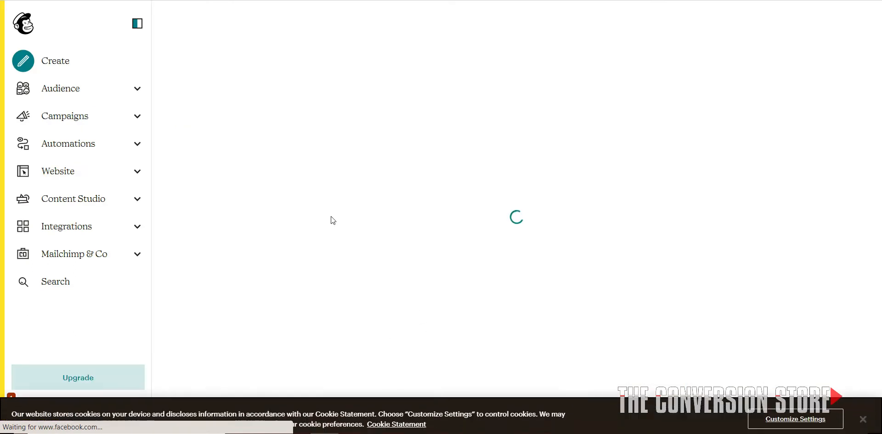
pyautogui.scroll(-3, 439, 182)
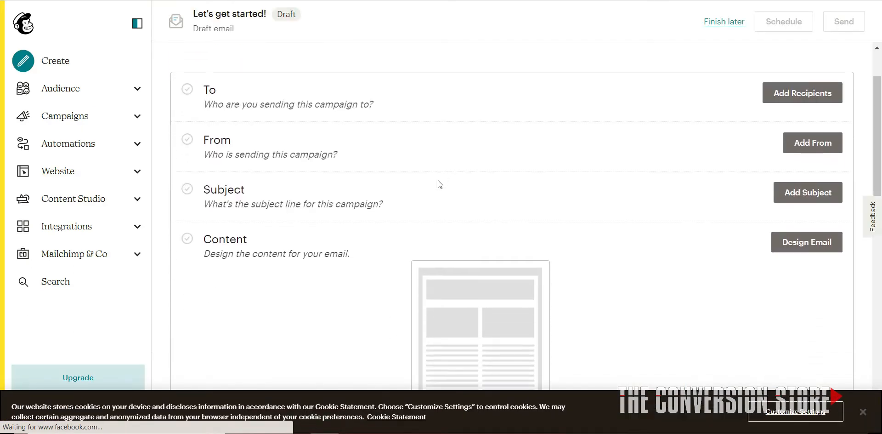
pyautogui.scroll(1, 351, 152)
pyautogui.scroll(2, 352, 148)
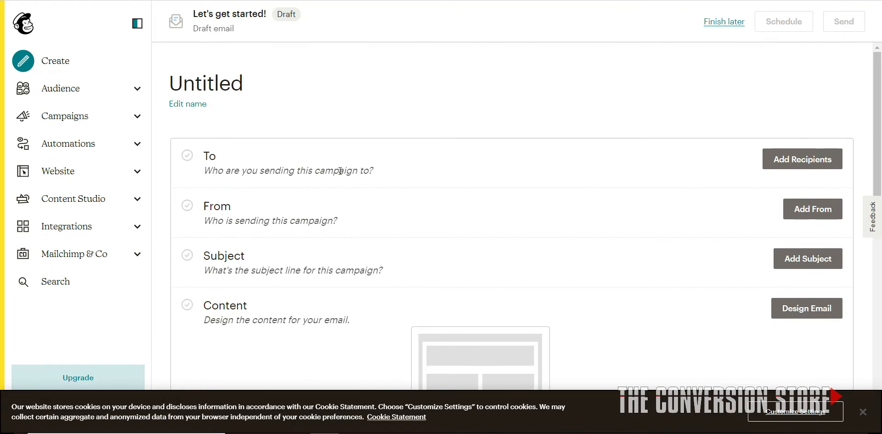
pyautogui.scroll(-3, 342, 177)
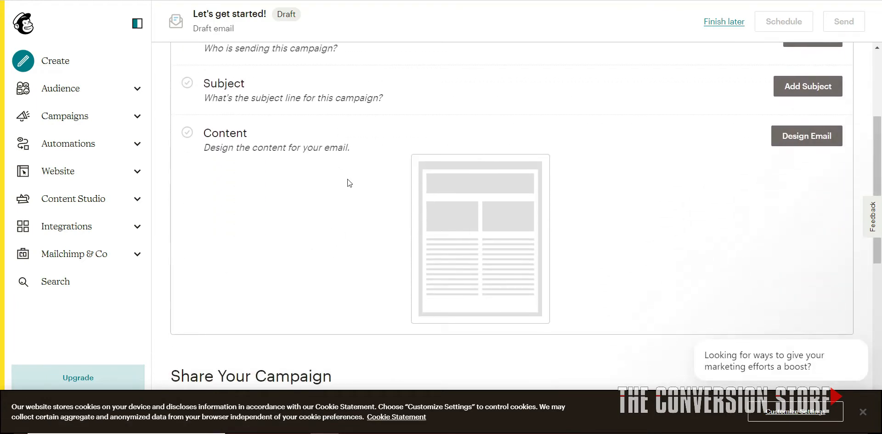
pyautogui.scroll(-2, 374, 270)
pyautogui.scroll(5, 365, 206)
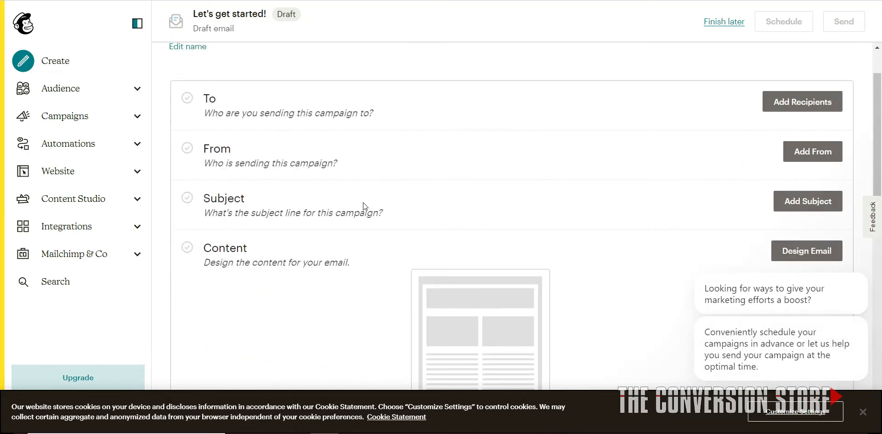
pyautogui.scroll(-5, 365, 257)
pyautogui.scroll(2, 432, 211)
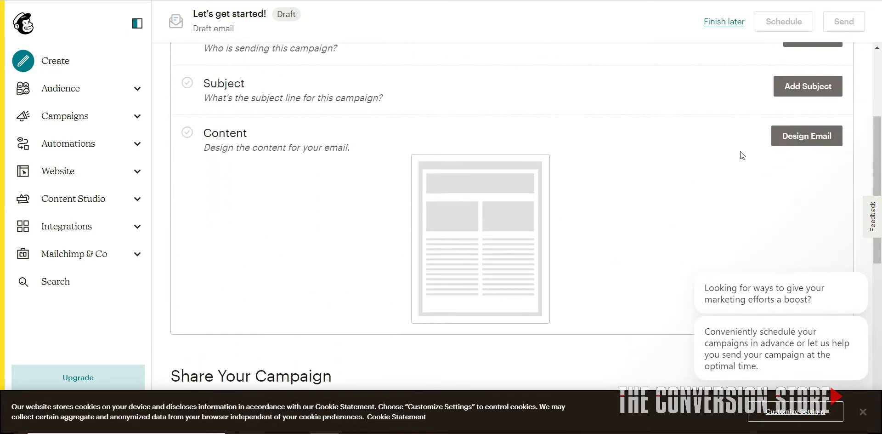
# Start designing the draft email's content with the Classic Builder and dismiss the feedback survey
pyautogui.click(806, 136)
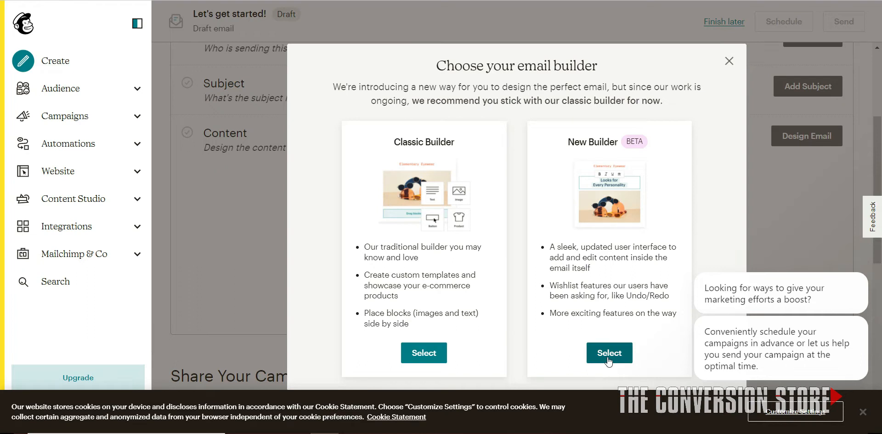
pyautogui.click(413, 351)
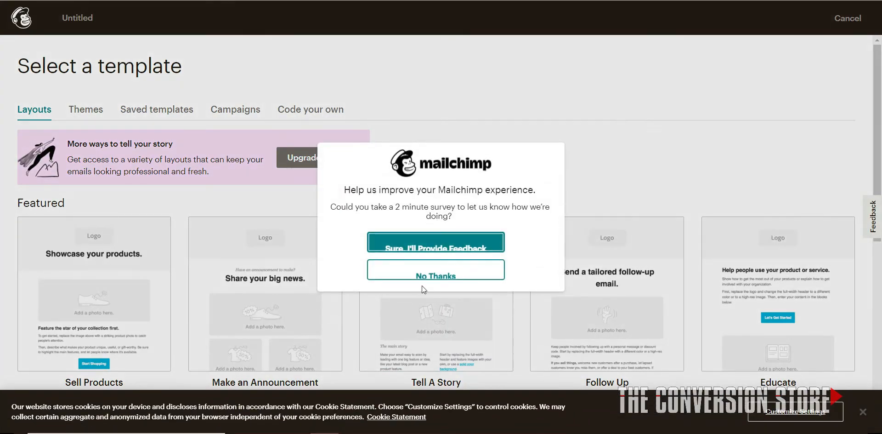
pyautogui.click(422, 275)
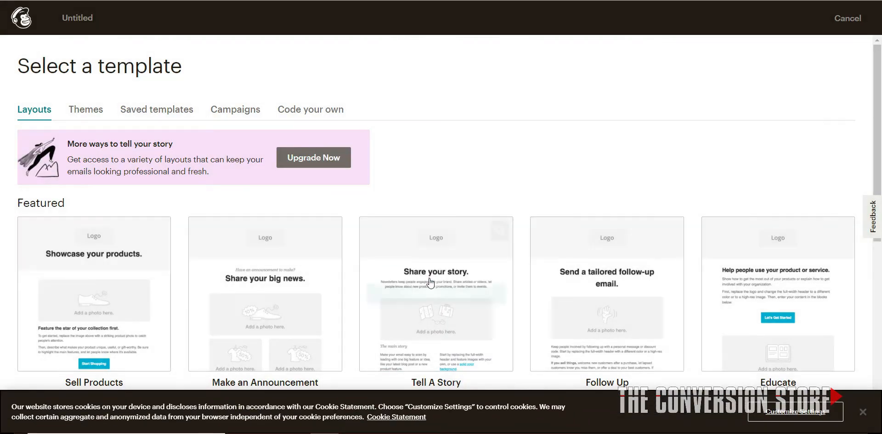
# Examine the available layouts, themes and code-your-own options for the email template
pyautogui.scroll(-1, 459, 191)
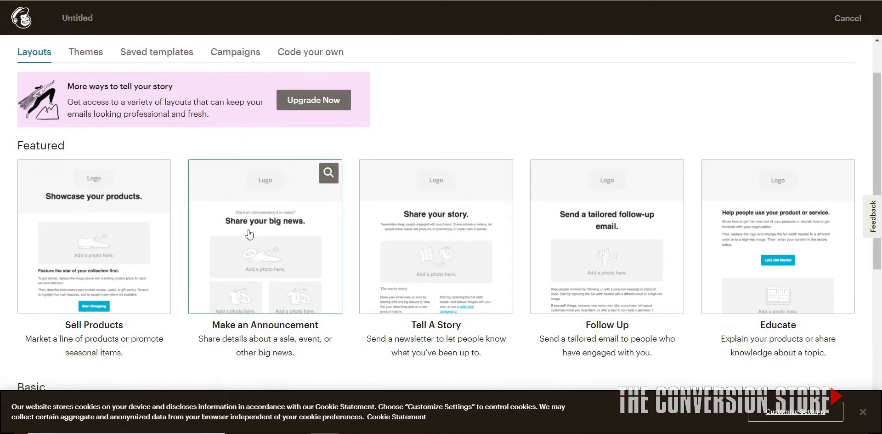
pyautogui.scroll(-5, 251, 233)
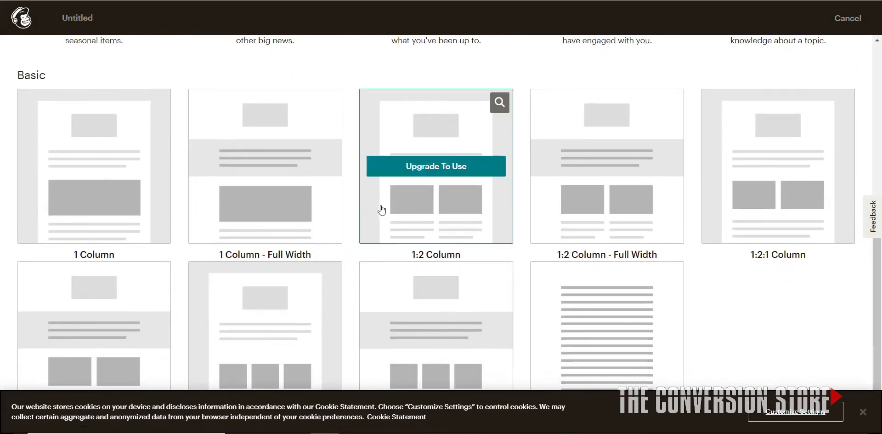
pyautogui.scroll(8, 354, 290)
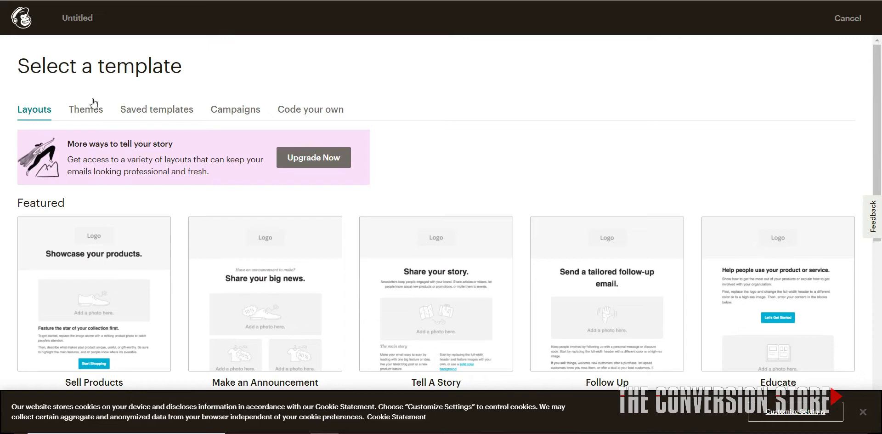
pyautogui.click(85, 112)
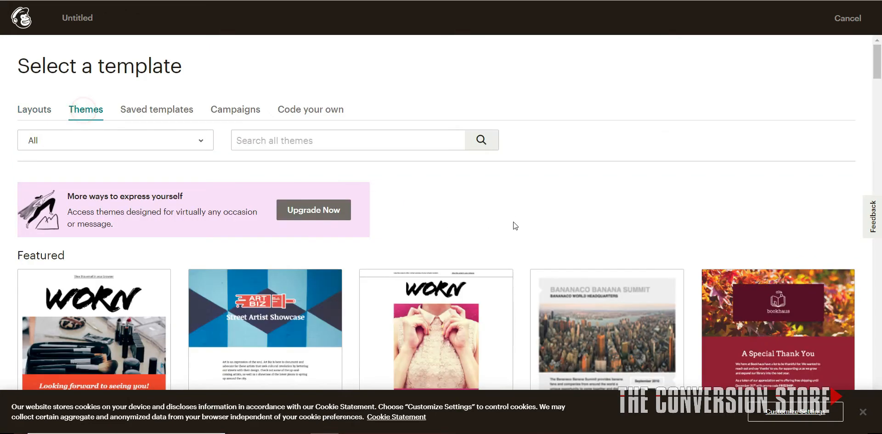
pyautogui.scroll(-2, 505, 221)
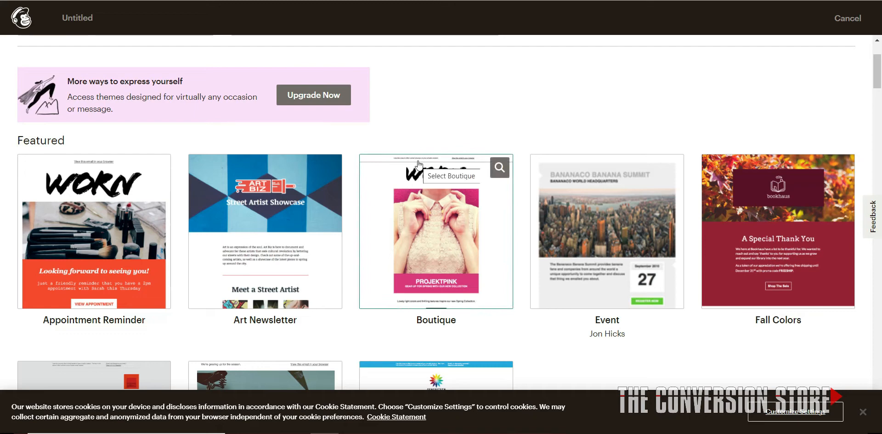
pyautogui.scroll(-5, 529, 280)
pyautogui.scroll(-10, 528, 276)
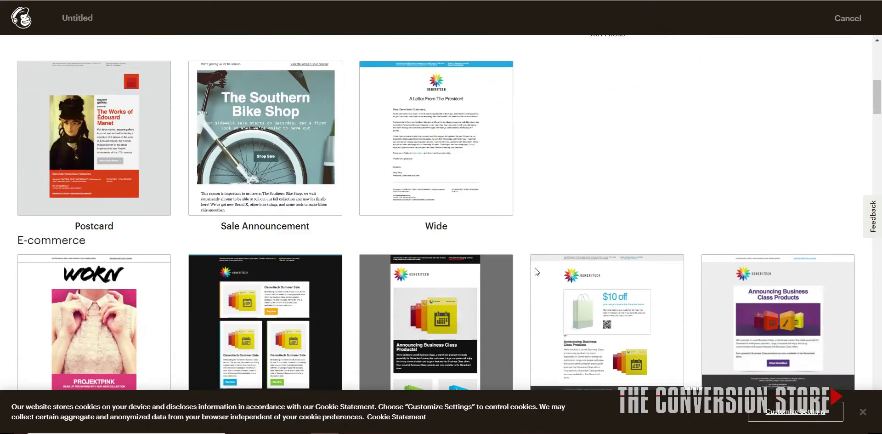
pyautogui.scroll(7, 500, 282)
pyautogui.scroll(10, 486, 271)
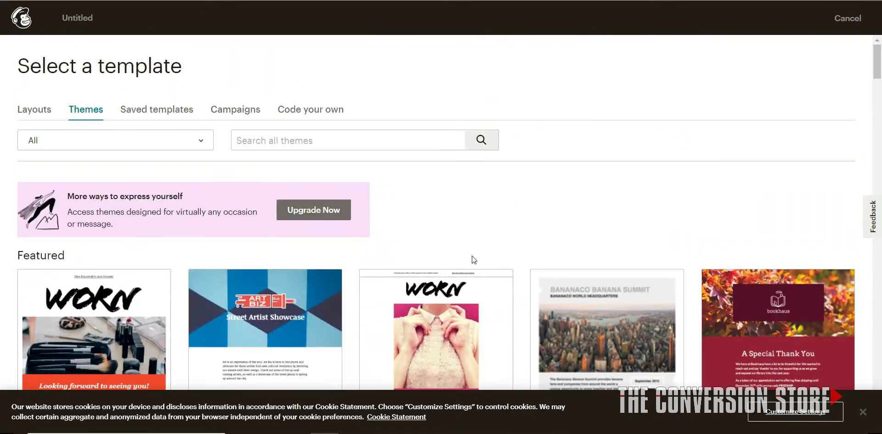
pyautogui.click(332, 112)
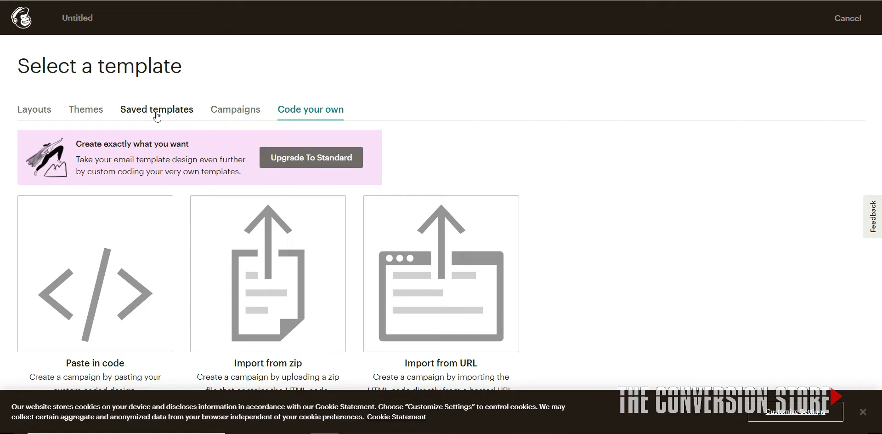
# Choose the Make an Announcement layout from the featured layouts as the email's template
pyautogui.click(28, 113)
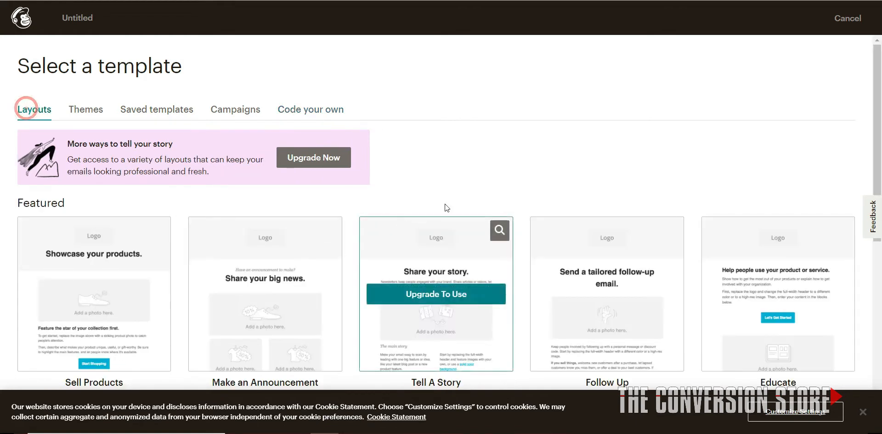
pyautogui.scroll(-3, 367, 216)
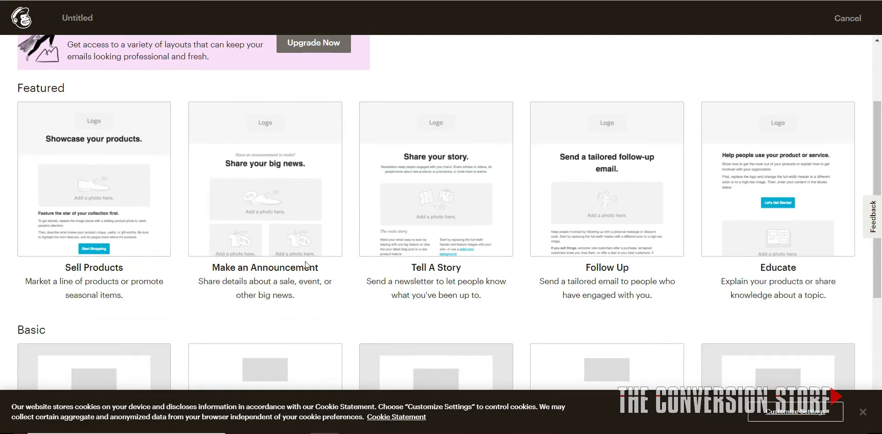
pyautogui.click(304, 219)
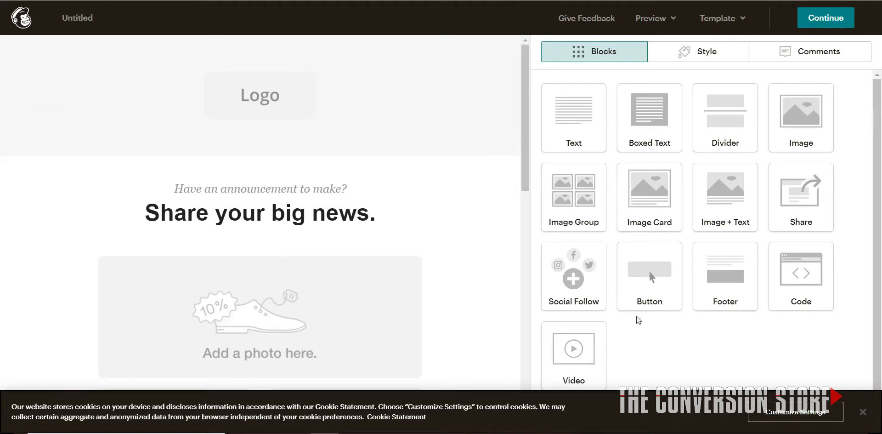
# Add a text block below the "Share your big news." heading and replace its placeholder with "This is my sample test"
pyautogui.click(708, 54)
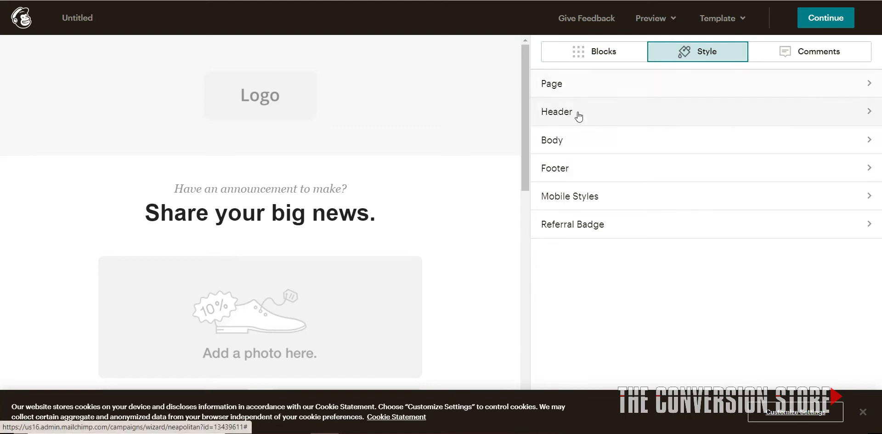
pyautogui.click(572, 51)
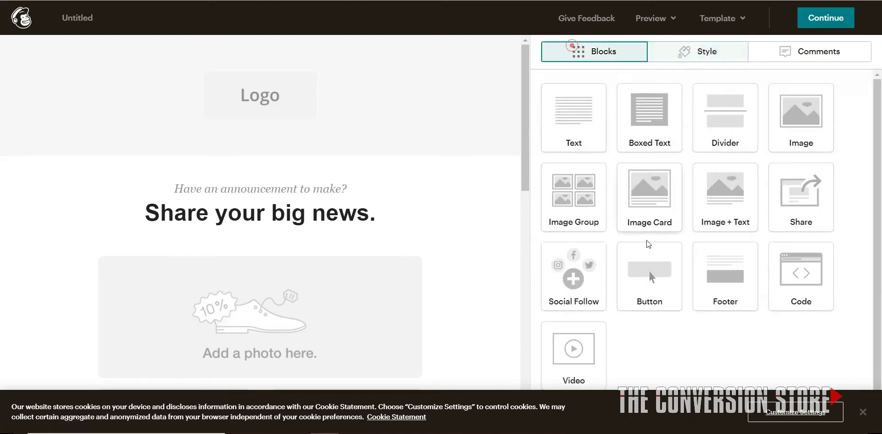
pyautogui.scroll(-3, 439, 271)
pyautogui.scroll(3, 437, 254)
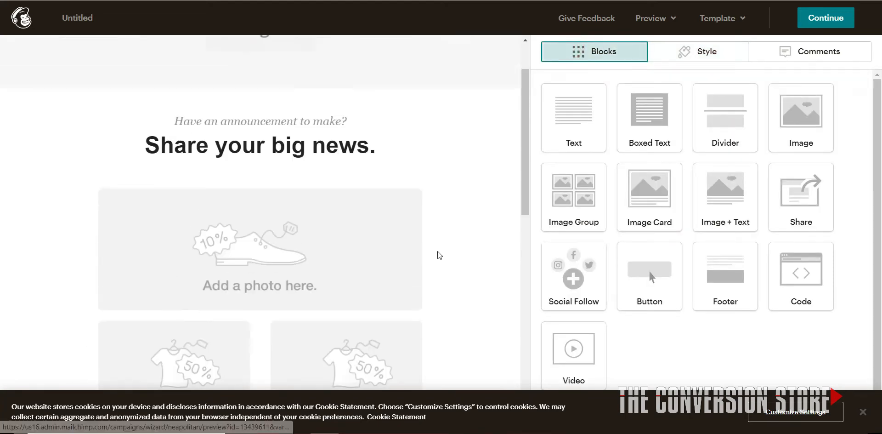
pyautogui.moveTo(592, 118); pyautogui.dragTo(390, 207)
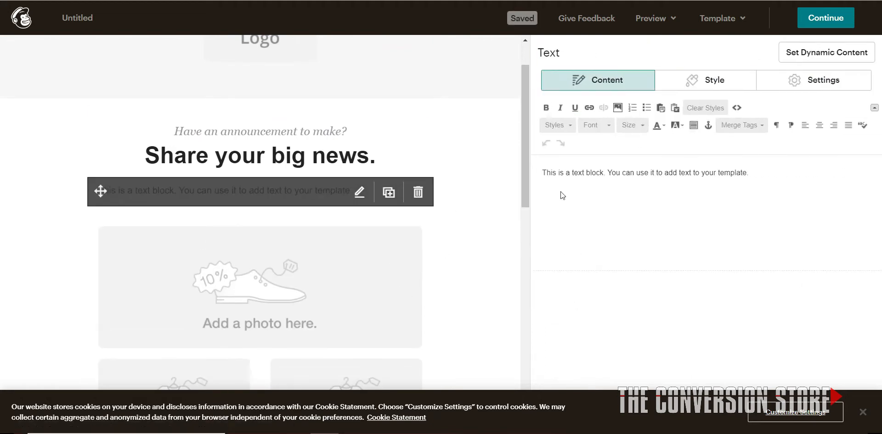
pyautogui.click(624, 188)
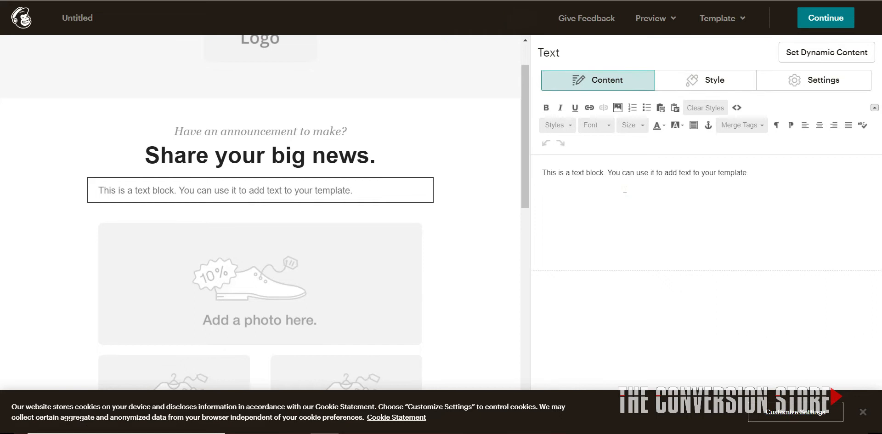
pyautogui.hotkey('ctrl', 'a')
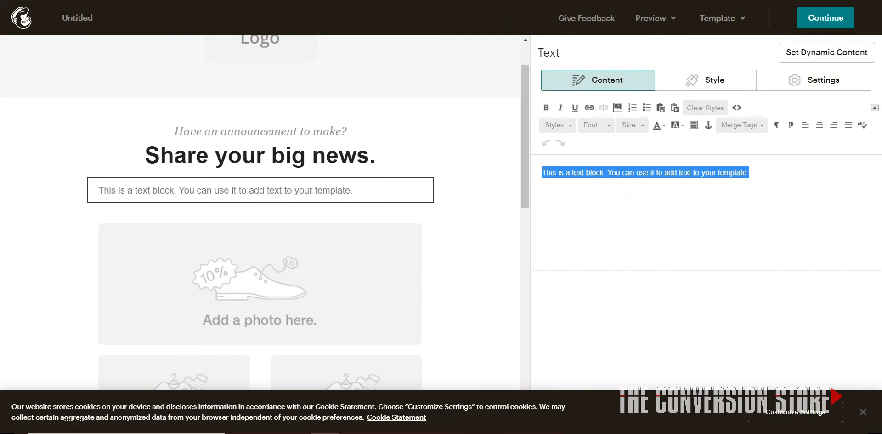
pyautogui.write('This is my sample test')
# Change the text colour of the entire "This is my sample test" line to orange
pyautogui.hotkey('ctrl', 'a')
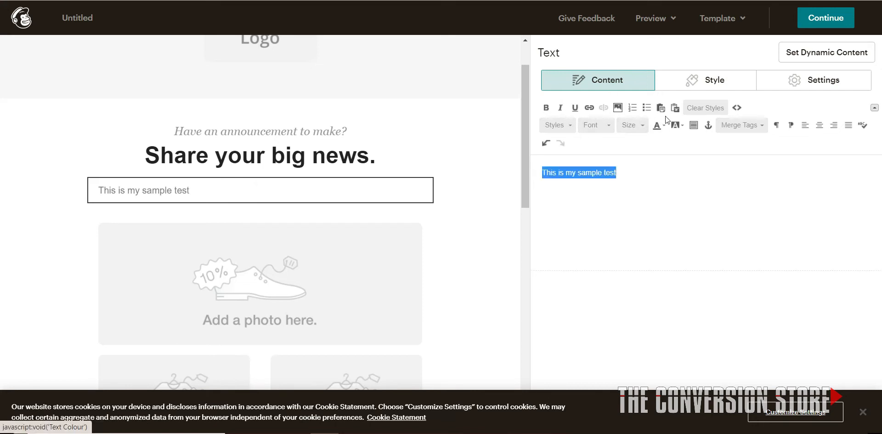
pyautogui.click(668, 127)
pyautogui.click(658, 125)
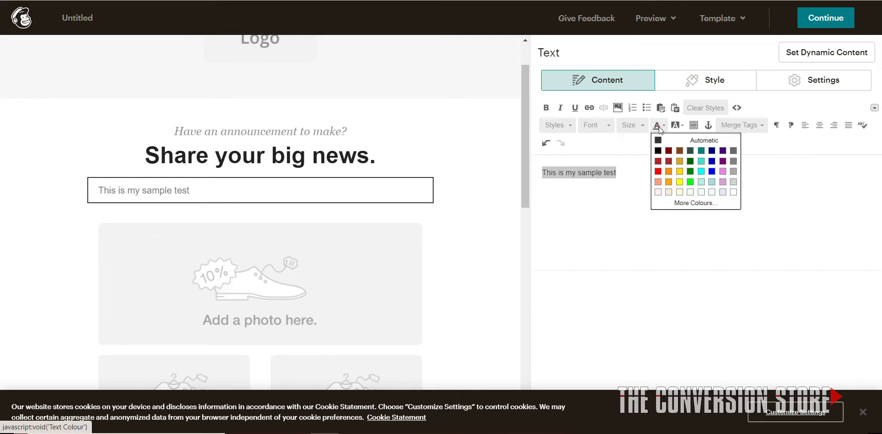
pyautogui.click(680, 173)
pyautogui.click(584, 231)
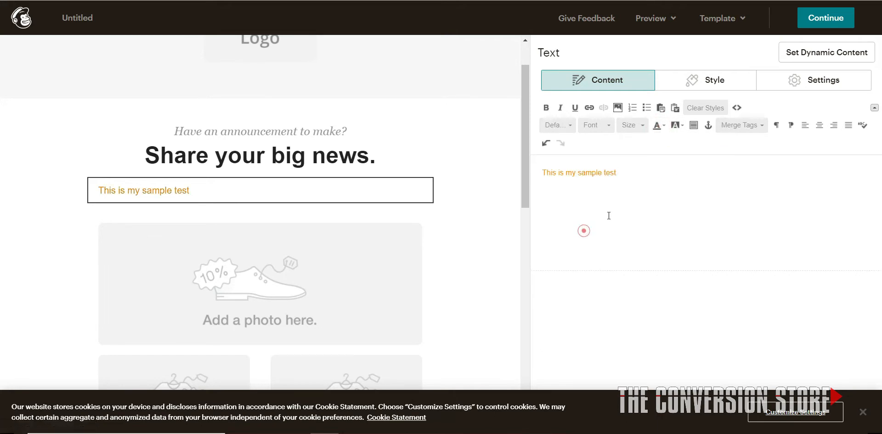
# Review the announcement email's header, photo and text sections and the available preview and testing options
pyautogui.scroll(-6, 476, 295)
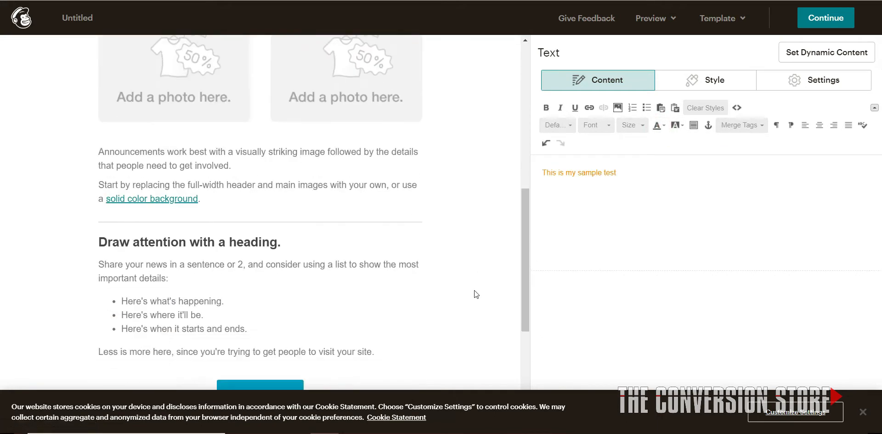
pyautogui.scroll(7, 475, 292)
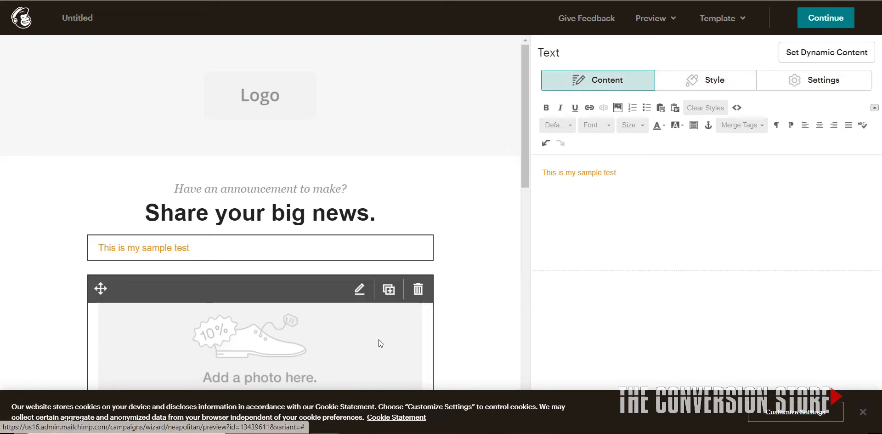
pyautogui.scroll(-3, 406, 301)
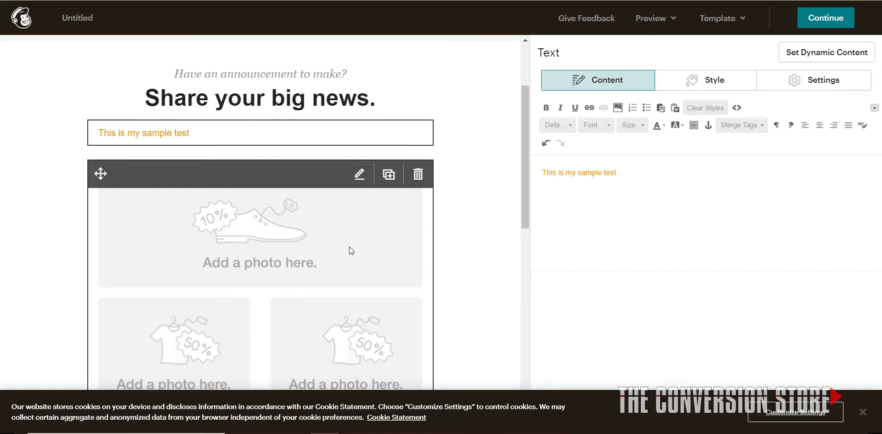
pyautogui.scroll(3, 349, 246)
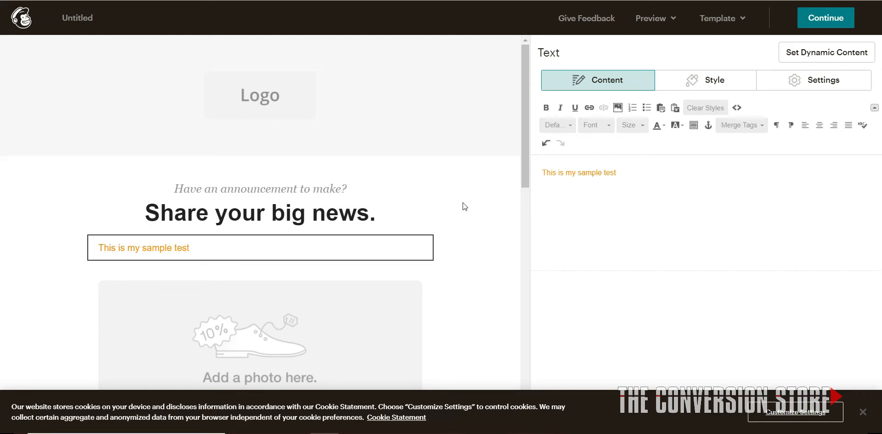
pyautogui.scroll(-3, 453, 225)
pyautogui.scroll(3, 448, 138)
pyautogui.click(649, 18)
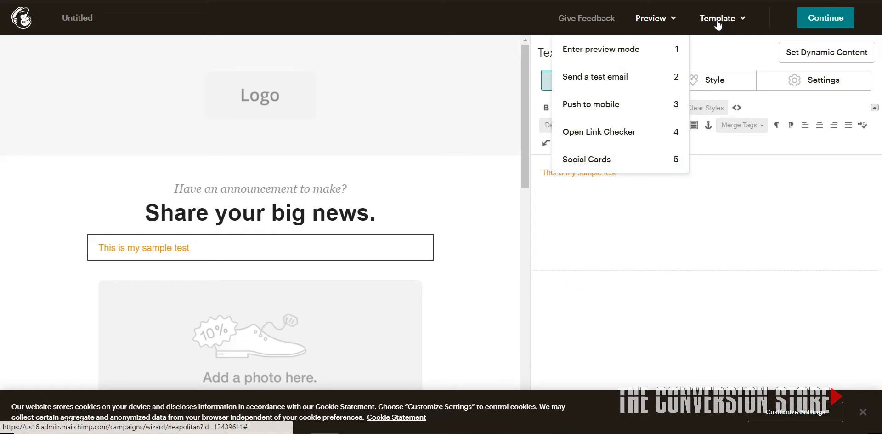
pyautogui.click(478, 187)
pyautogui.click(609, 230)
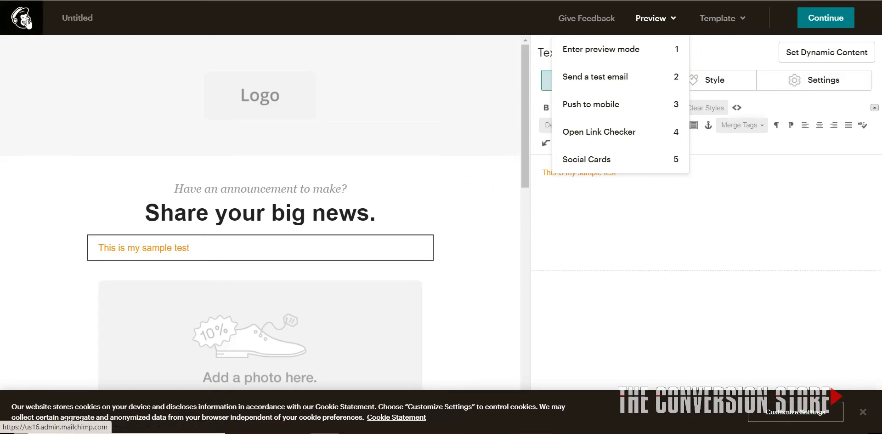
# Return to the home page, create another regular email and start designing its content with the New Builder
pyautogui.click(27, 21)
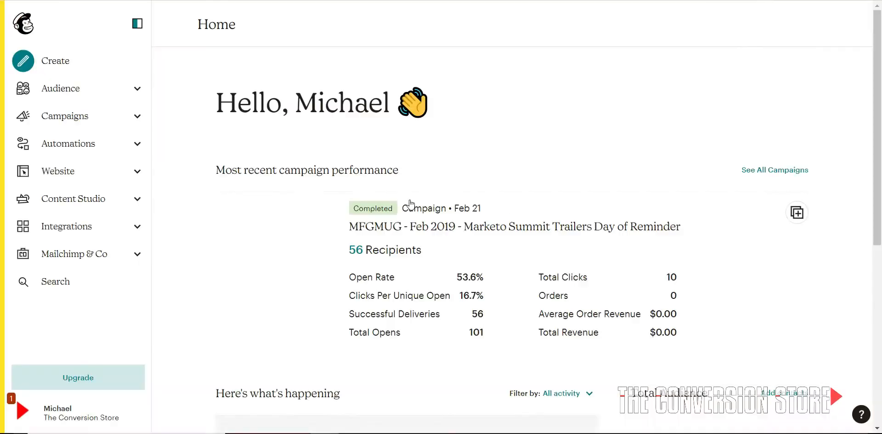
pyautogui.click(81, 67)
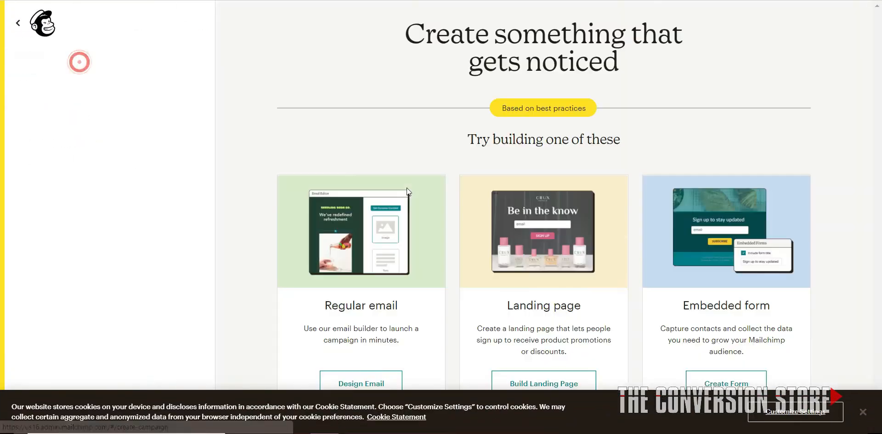
pyautogui.click(361, 386)
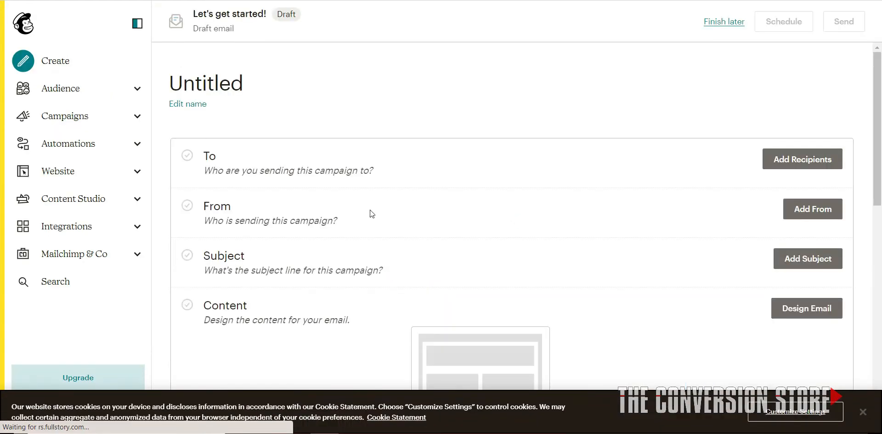
pyautogui.scroll(-3, 547, 281)
pyautogui.click(807, 197)
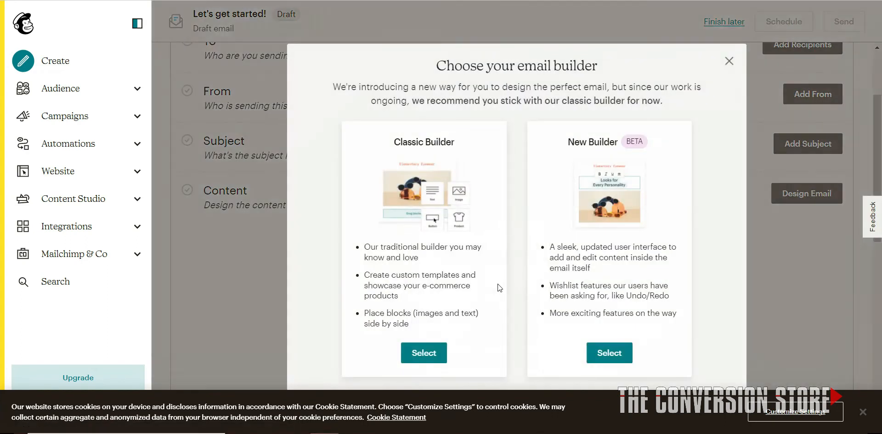
pyautogui.click(604, 352)
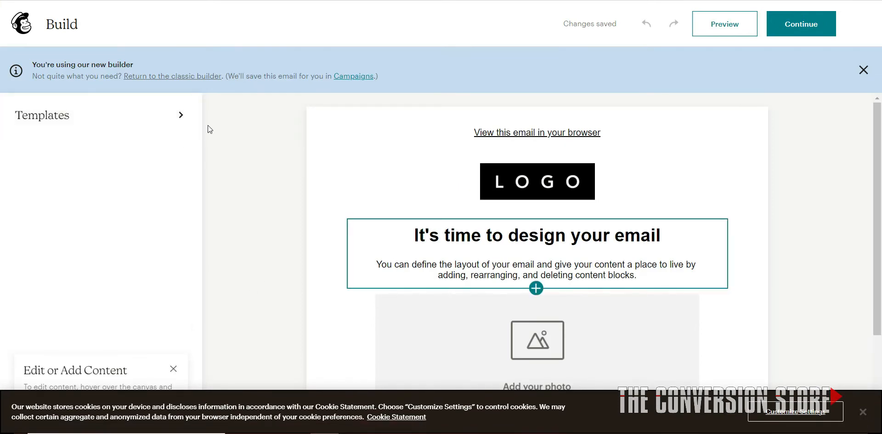
# Apply the prebuilt Natural template to the email, starting with a clean template, and look over its content
pyautogui.click(128, 115)
pyautogui.scroll(-5, 104, 208)
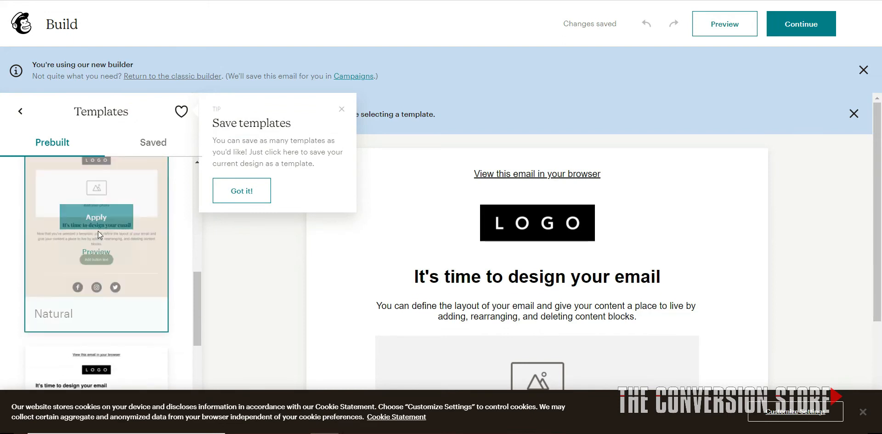
pyautogui.click(96, 217)
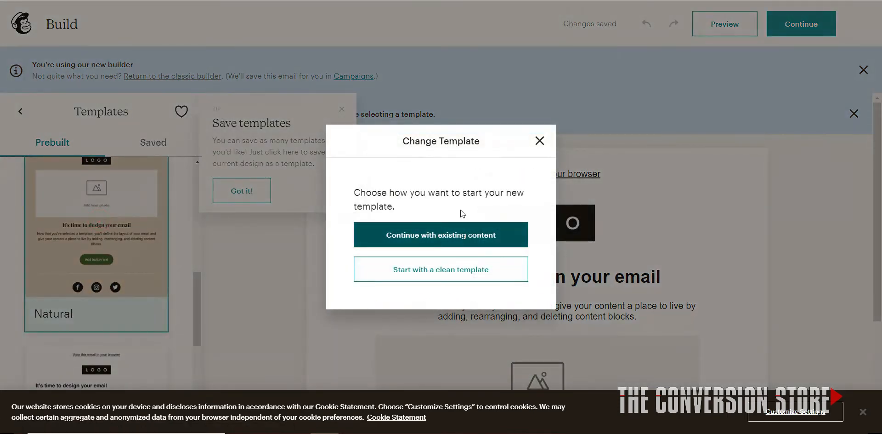
pyautogui.click(442, 271)
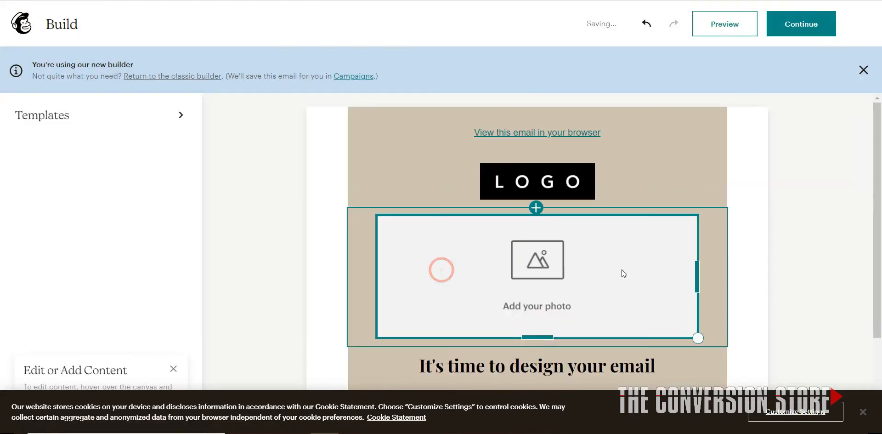
pyautogui.scroll(-5, 713, 239)
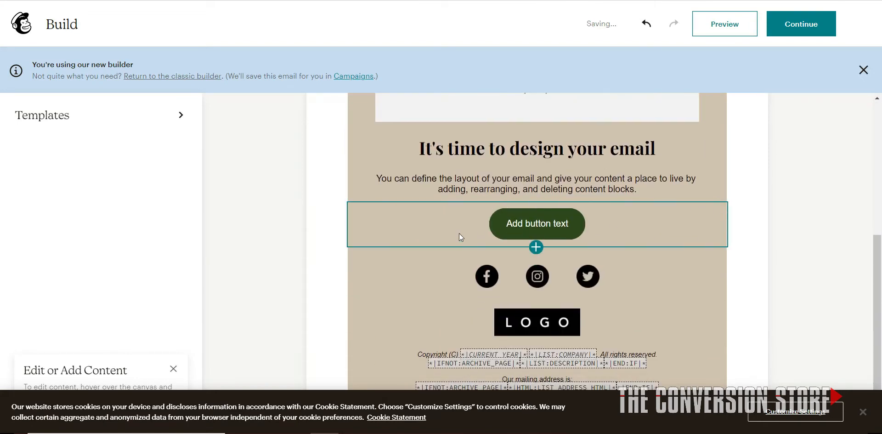
# Dismiss the new builder notice and examine the template's photo block, its image settings and the remaining content blocks
pyautogui.scroll(5, 459, 233)
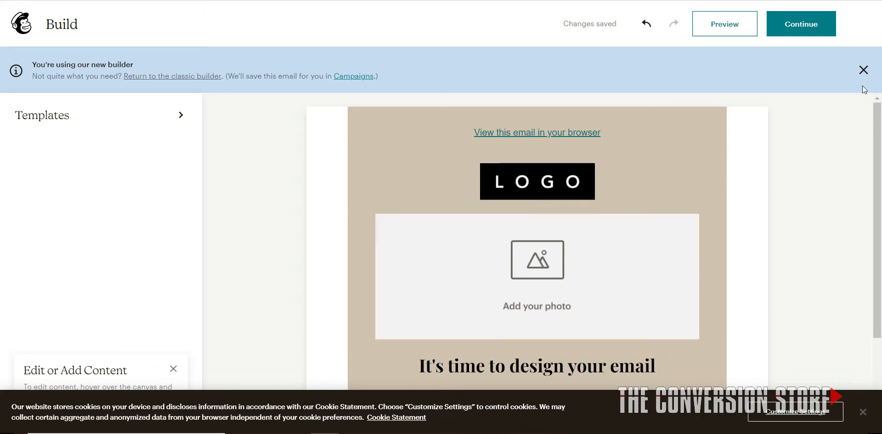
pyautogui.click(861, 68)
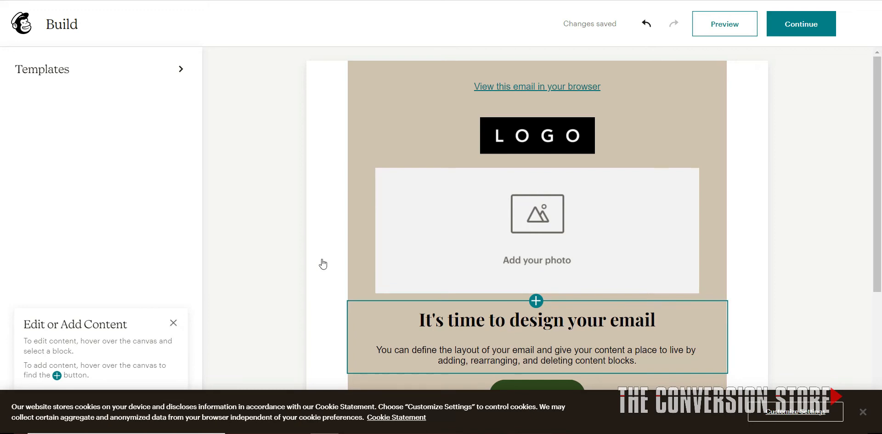
pyautogui.scroll(-3, 315, 274)
pyautogui.scroll(5, 315, 274)
pyautogui.click(440, 232)
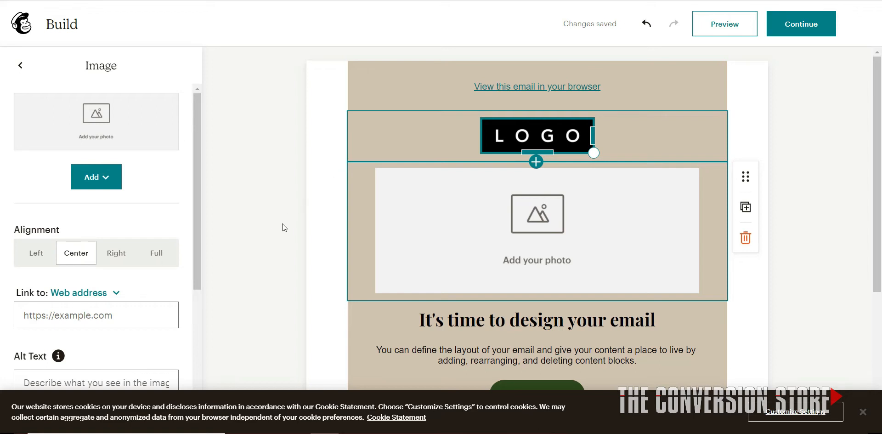
pyautogui.scroll(-5, 322, 292)
pyautogui.scroll(5, 324, 292)
pyautogui.click(407, 223)
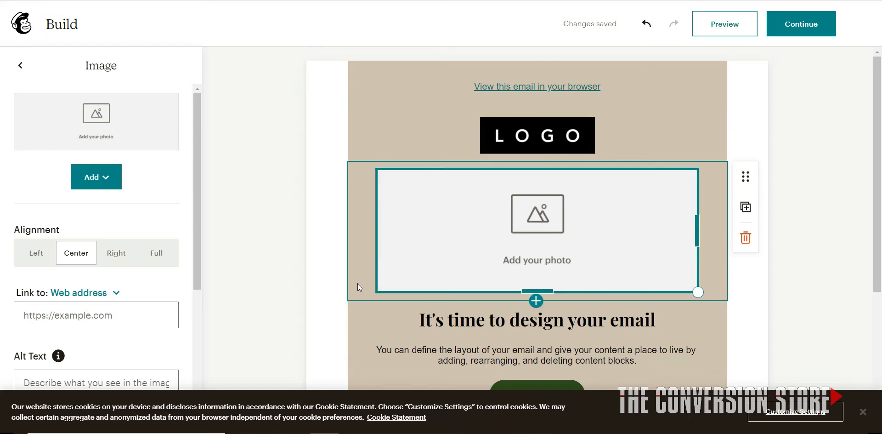
pyautogui.scroll(-1, 361, 283)
pyautogui.scroll(-1, 363, 287)
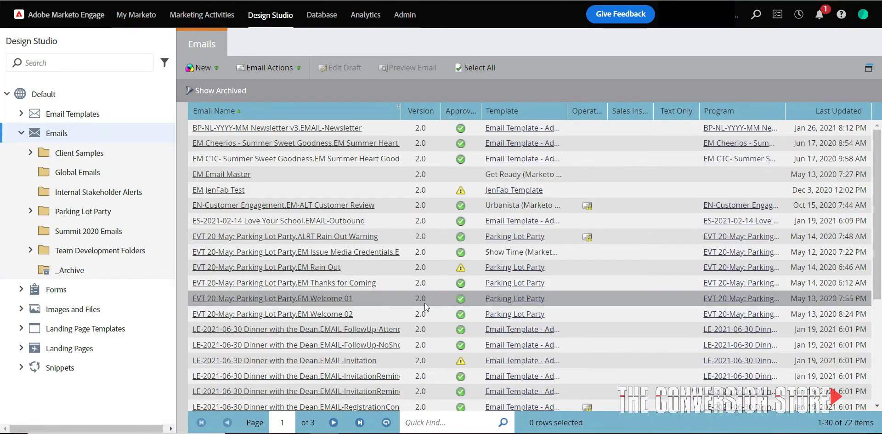
# Switch to Adobe Marketo Engage, start a new email under Emails in Design Studio and browse the starter templates
pyautogui.rightClick(102, 137)
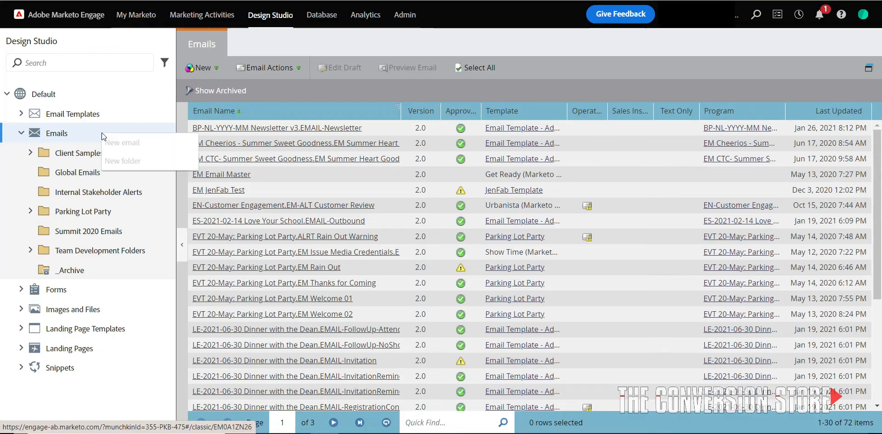
pyautogui.click(122, 146)
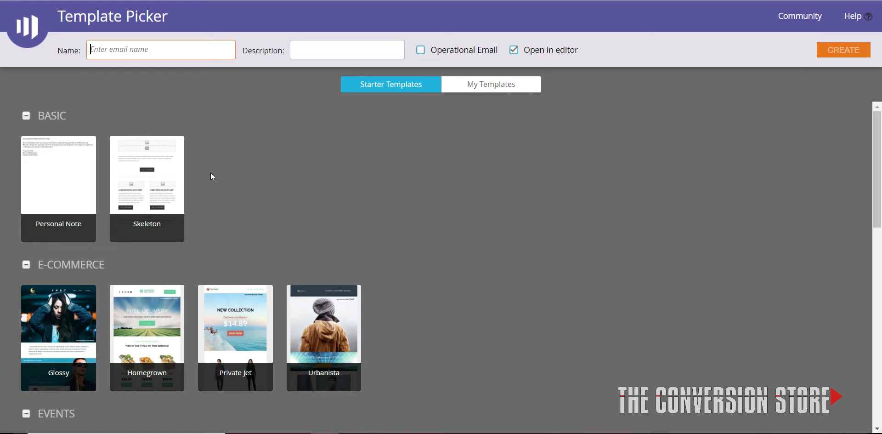
pyautogui.scroll(-10, 389, 216)
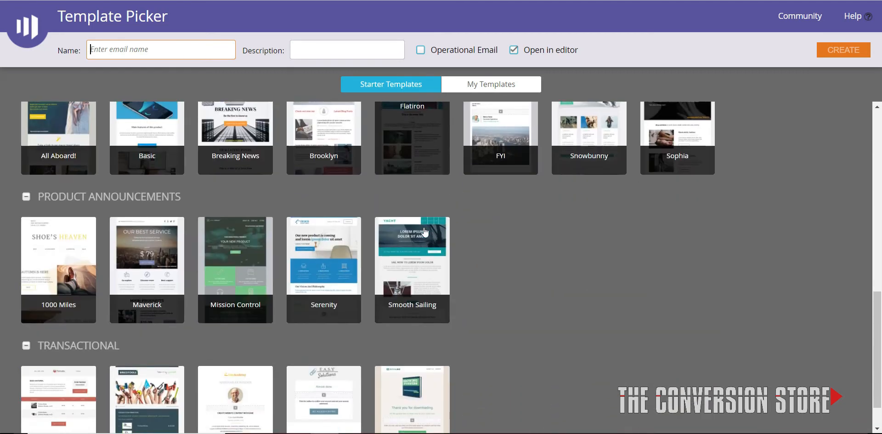
pyautogui.scroll(10, 488, 233)
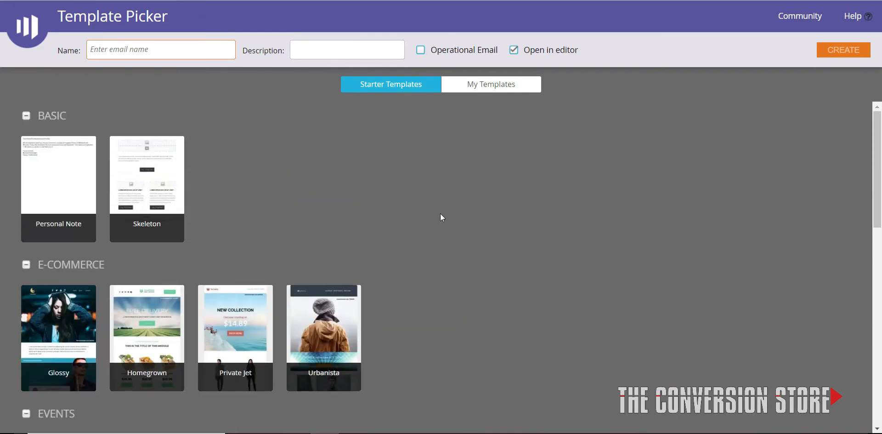
pyautogui.scroll(-5, 383, 228)
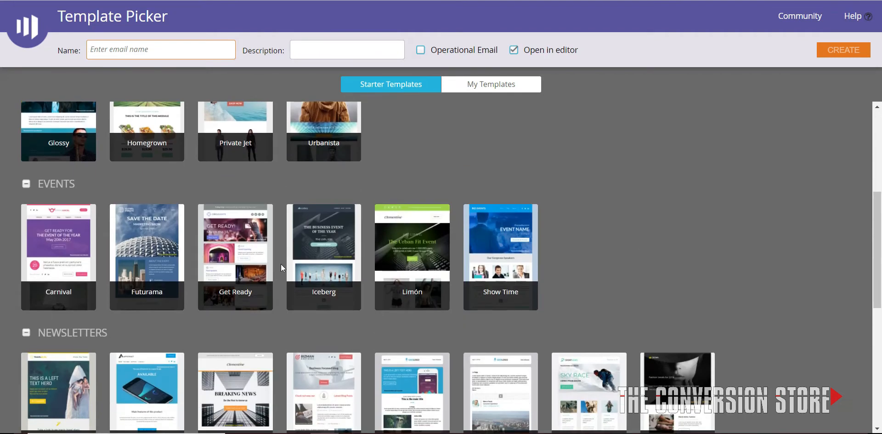
pyautogui.moveTo(239, 296)
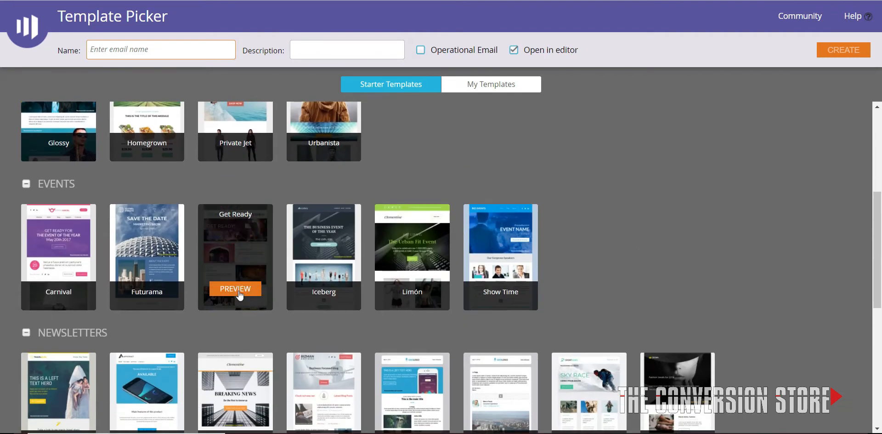
pyautogui.moveTo(329, 296)
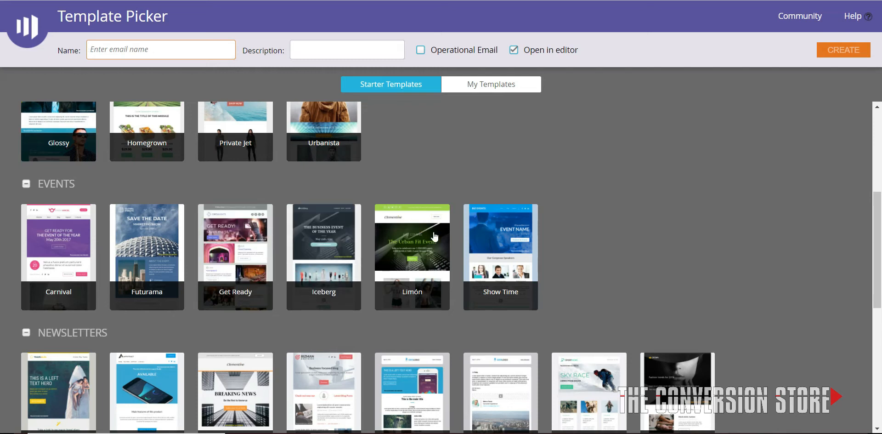
pyautogui.scroll(-5, 434, 232)
pyautogui.scroll(10, 526, 272)
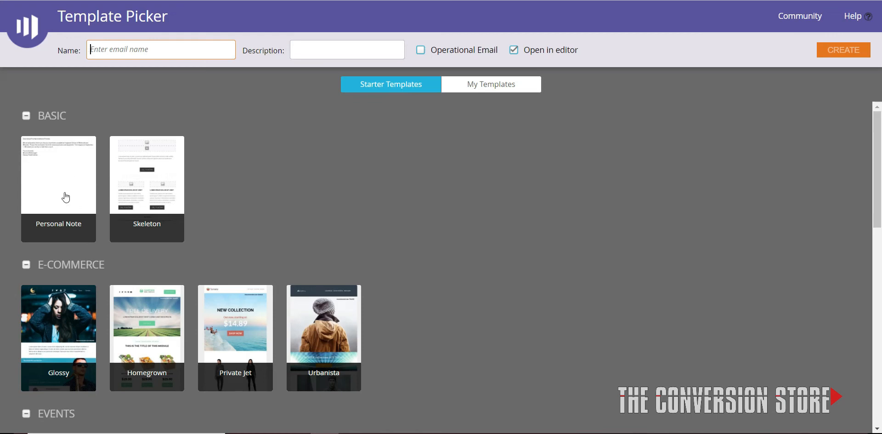
# Preview the Skeleton starter template in its desktop and mobile versions, then close the preview
pyautogui.click(140, 191)
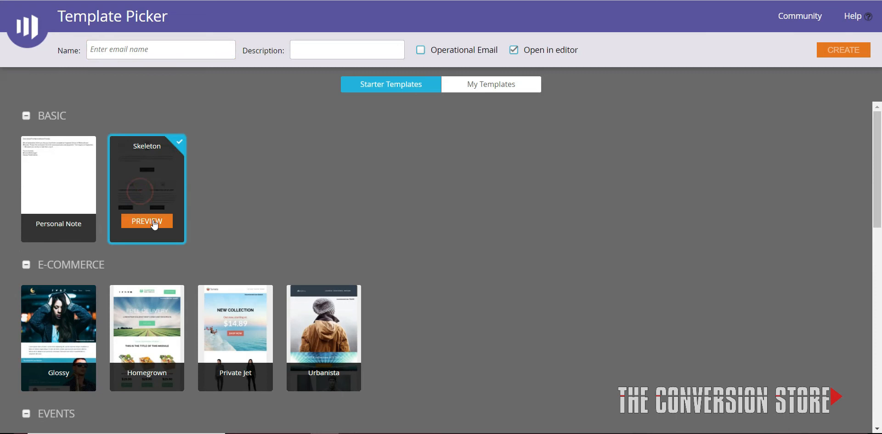
pyautogui.click(148, 221)
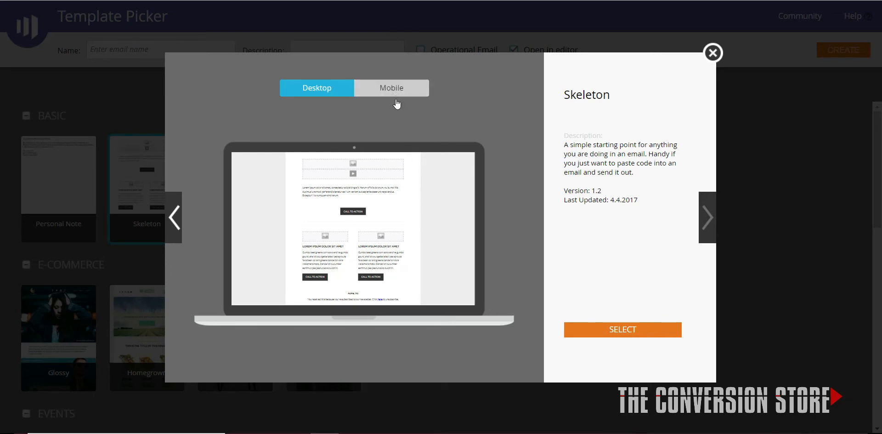
pyautogui.click(388, 88)
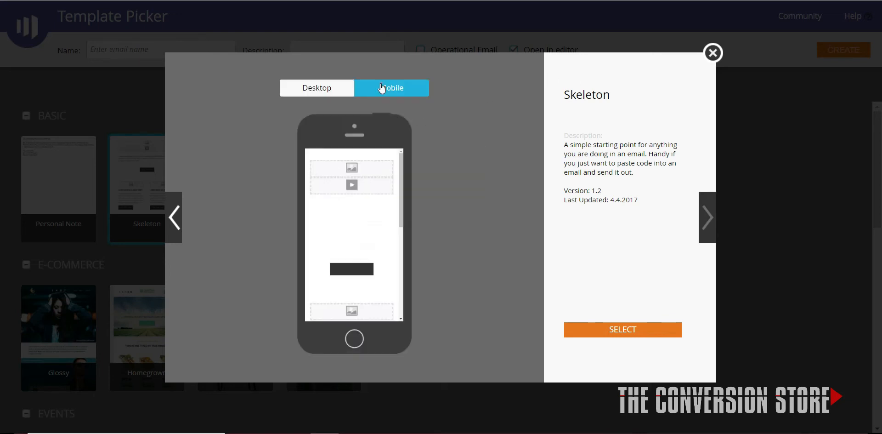
pyautogui.click(713, 52)
# Look over the Events starter templates, including Get Ready, and view the organisation's own saved templates
pyautogui.scroll(-4, 393, 275)
pyautogui.scroll(-1, 338, 291)
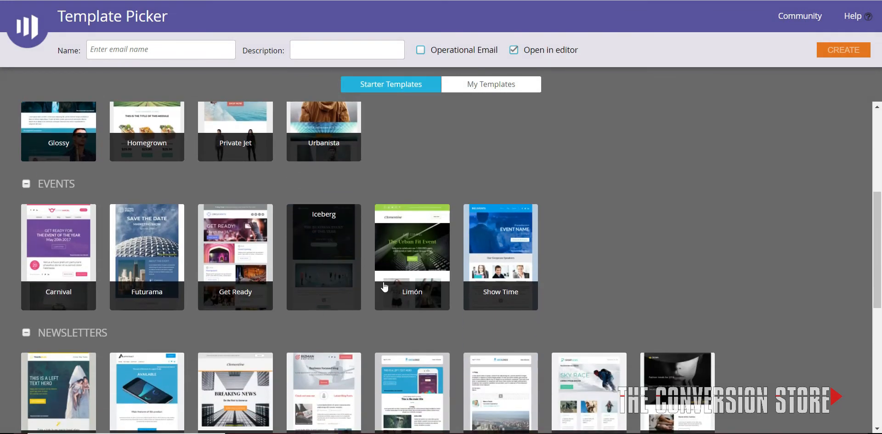
pyautogui.moveTo(390, 297)
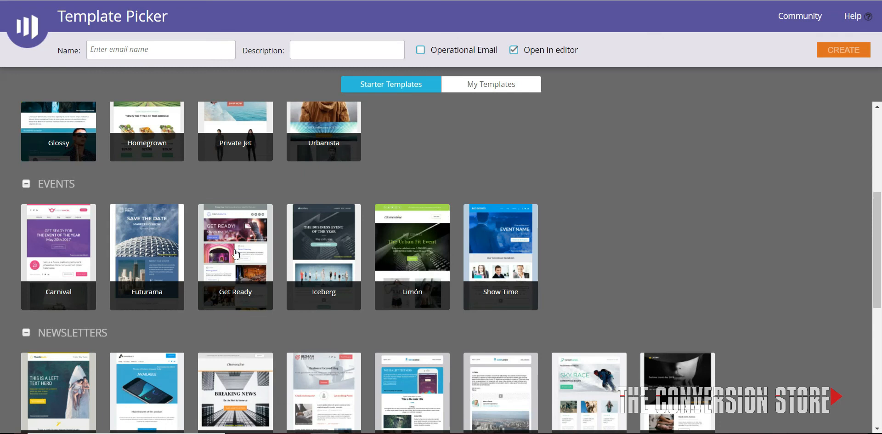
pyautogui.click(269, 212)
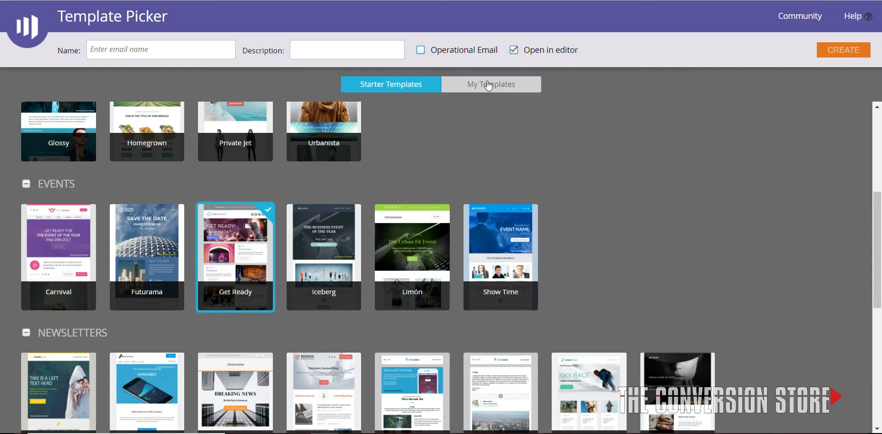
pyautogui.click(488, 86)
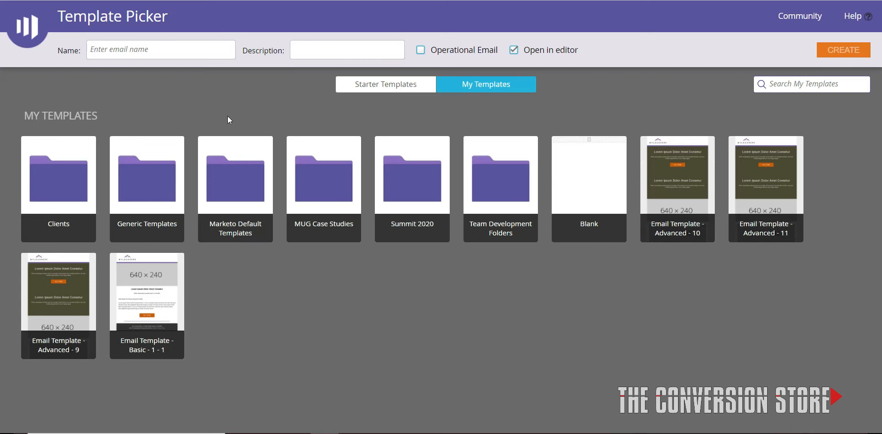
# Create an email named "EM Sample No Code Email" from the Get Ready starter template
pyautogui.click(383, 87)
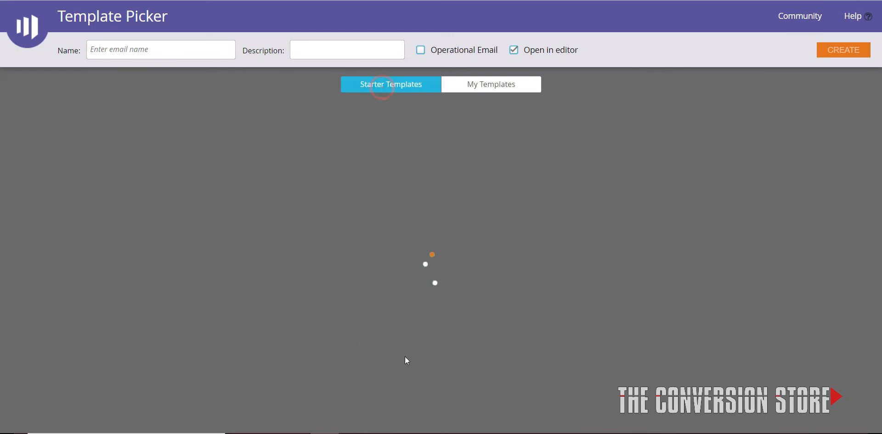
pyautogui.scroll(-6, 336, 276)
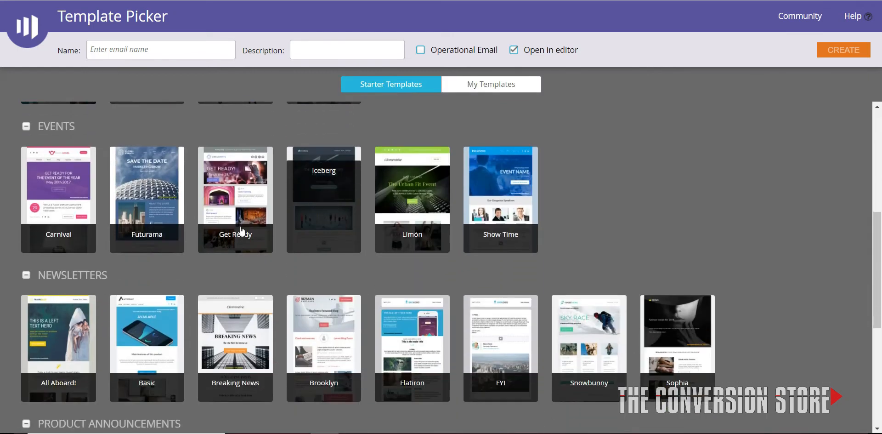
pyautogui.click(243, 202)
pyautogui.click(193, 55)
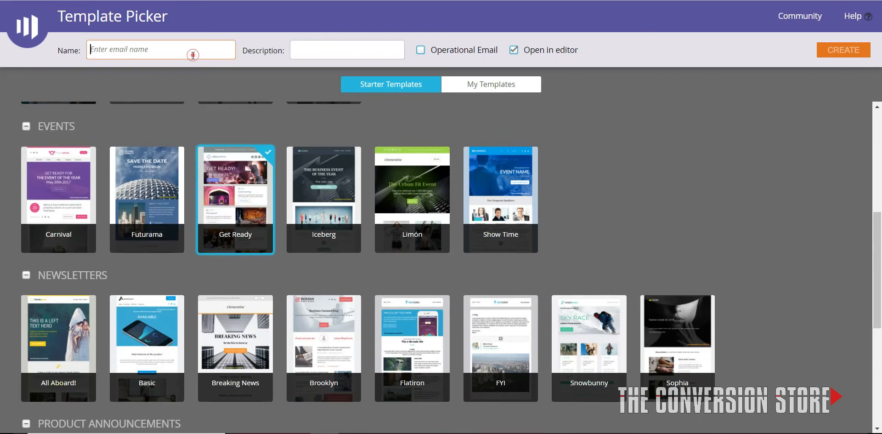
pyautogui.write('EM')
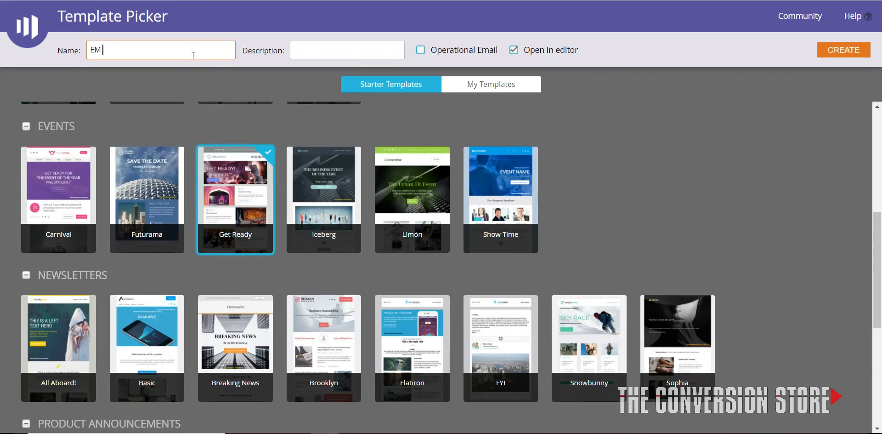
pyautogui.write(' Smaple')
pyautogui.hotkey('ctrl', 'BackSpace')
pyautogui.write('Sample No Code Email')
pyautogui.click(842, 52)
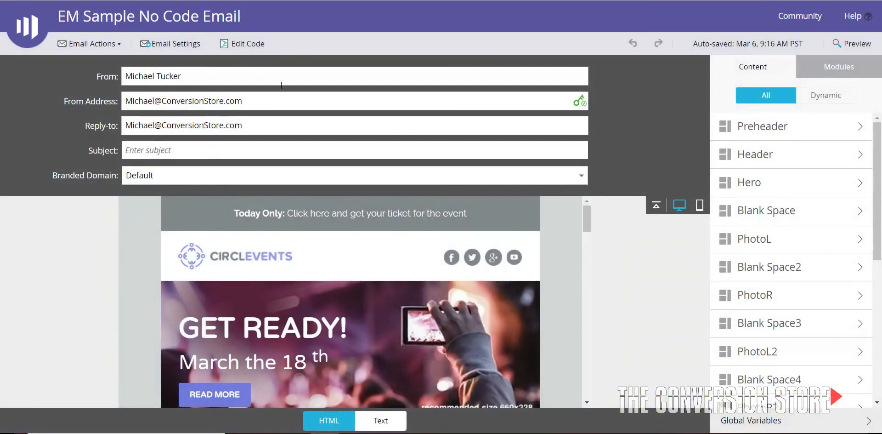
# Collapse the sender and subject fields, look over the email's layout and open the Hero module's settings
pyautogui.click(656, 206)
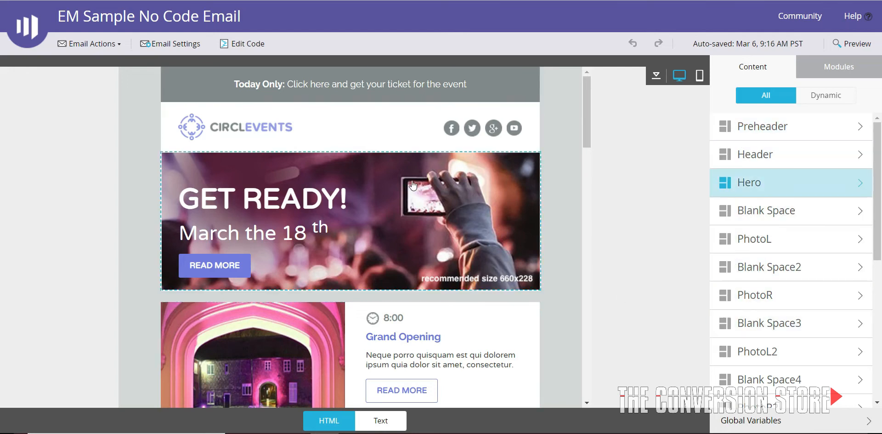
pyautogui.scroll(-3, 464, 260)
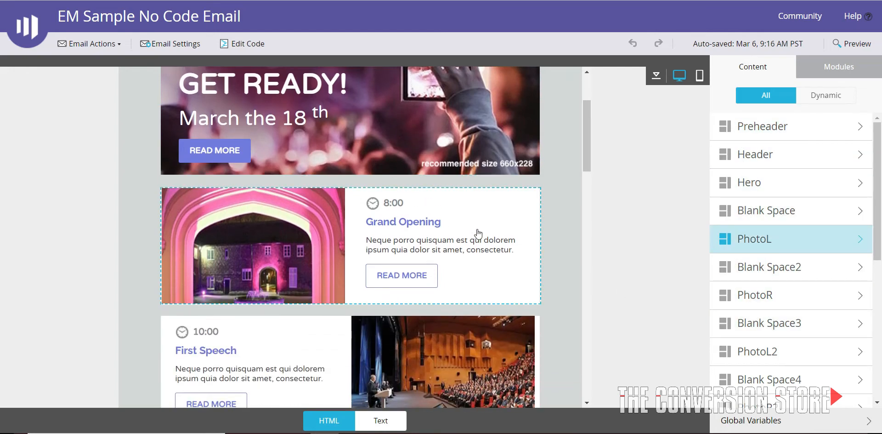
pyautogui.scroll(3, 481, 203)
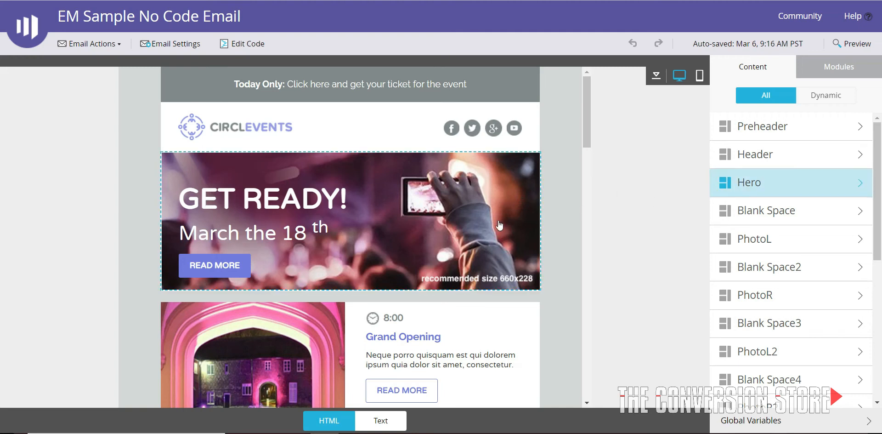
pyautogui.click(445, 236)
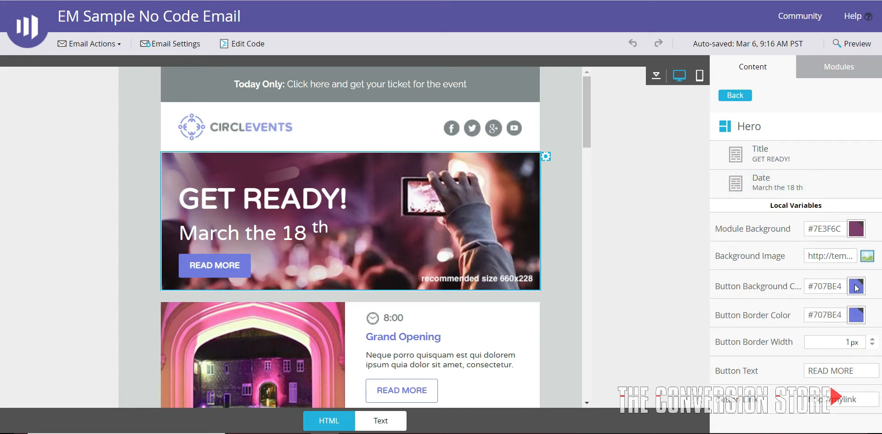
# Change the Hero module's title text to "LET'S GET READY!" and save it
pyautogui.doubleClick(332, 201)
pyautogui.tripleClick(329, 194)
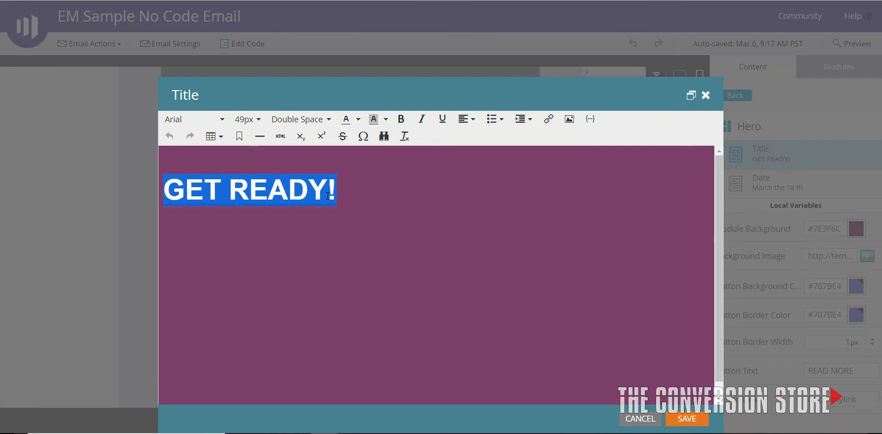
pyautogui.press('Left')
pyautogui.write('Let')
pyautogui.press('BackSpace')
pyautogui.press('BackSpace')
pyautogui.write('ETS')
pyautogui.press('BackSpace')
pyautogui.write("'S")
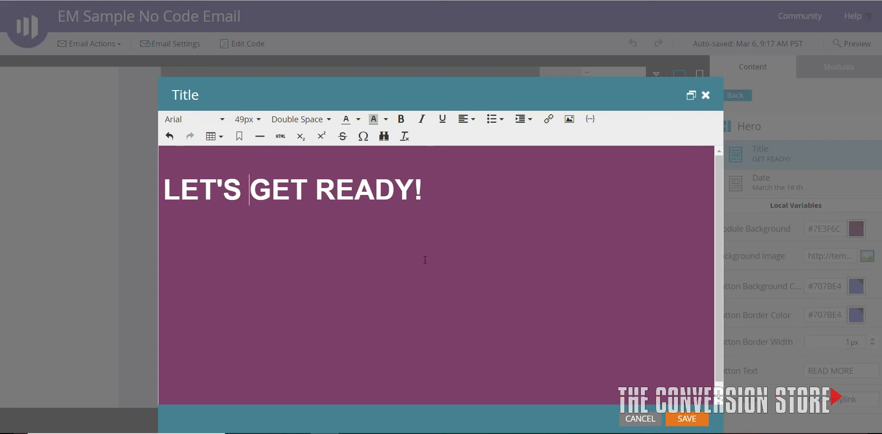
pyautogui.click(689, 419)
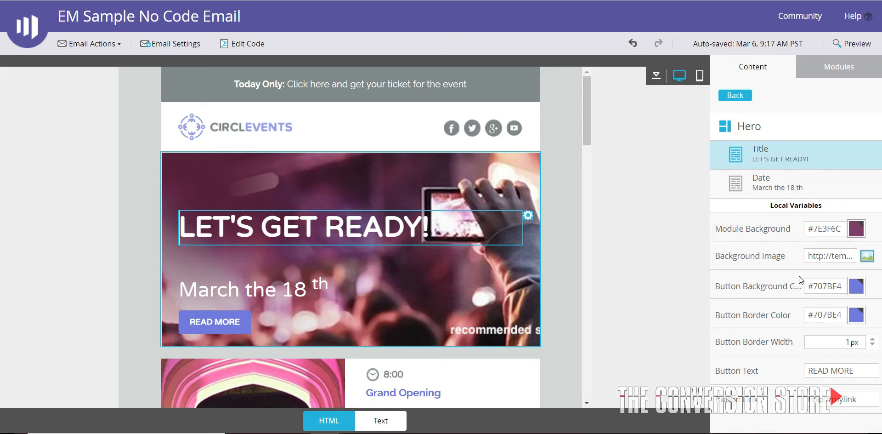
# Set the Hero module's button background colour to the yellow-green #B2BF20
pyautogui.click(857, 288)
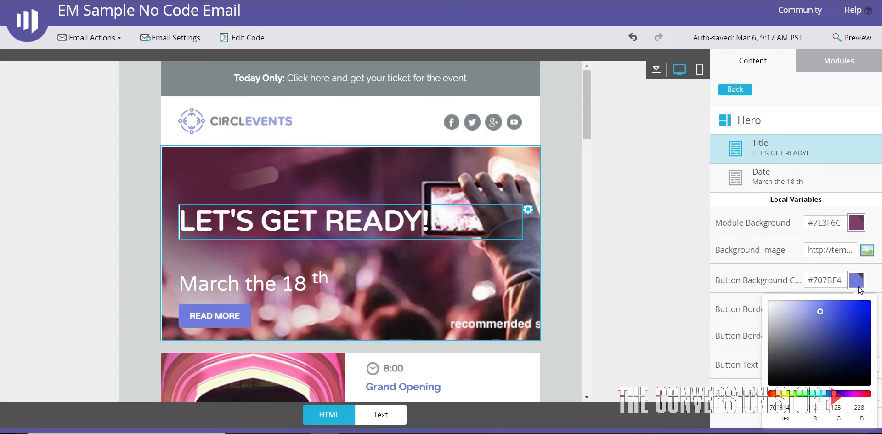
pyautogui.click(785, 393)
pyautogui.click(849, 308)
pyautogui.moveTo(849, 308)
pyautogui.mouseDown()
pyautogui.moveTo(815, 321)
pyautogui.moveTo(787, 308)
pyautogui.moveTo(851, 323)
pyautogui.mouseUp()
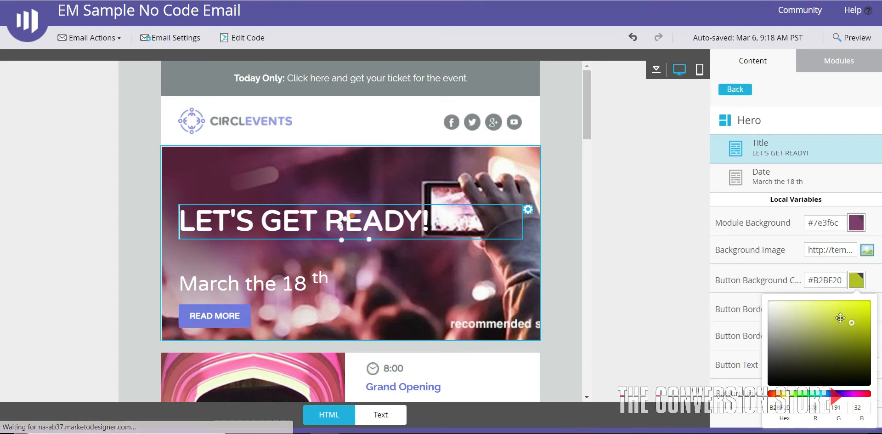
pyautogui.click(736, 291)
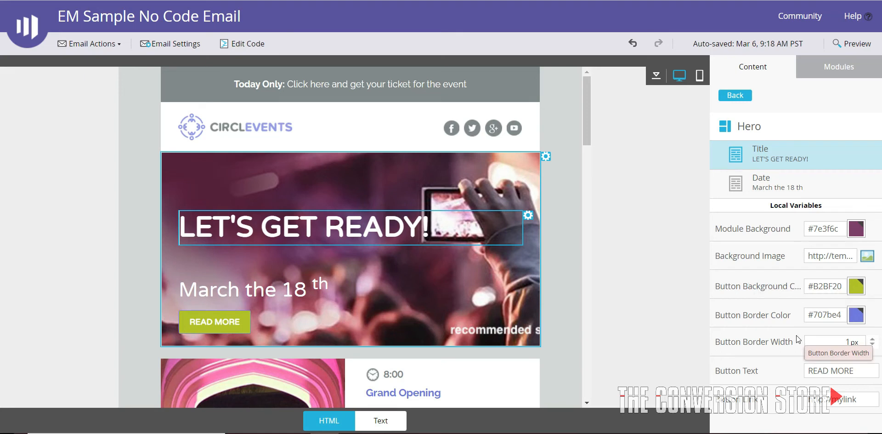
# Set the Hero module's button text to "SUBMIT NOW" and return to the list of all modules
pyautogui.tripleClick(826, 370)
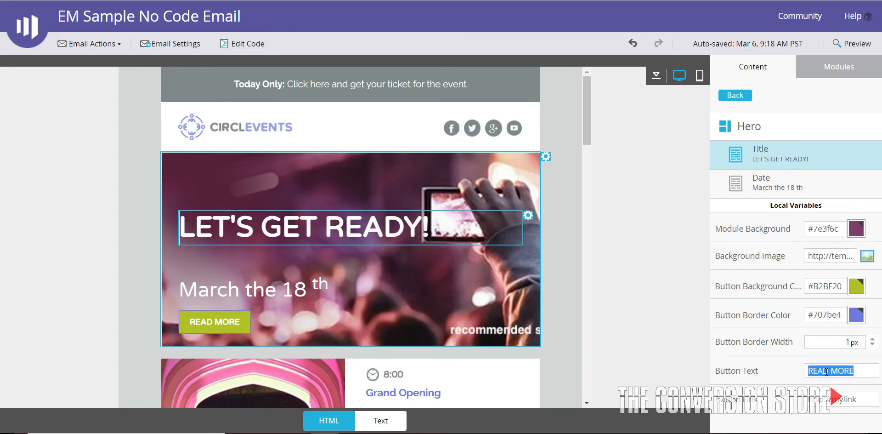
pyautogui.write('SUB')
pyautogui.press('BackSpace')
pyautogui.write('UBMIT NOW')
pyautogui.press('Tab')
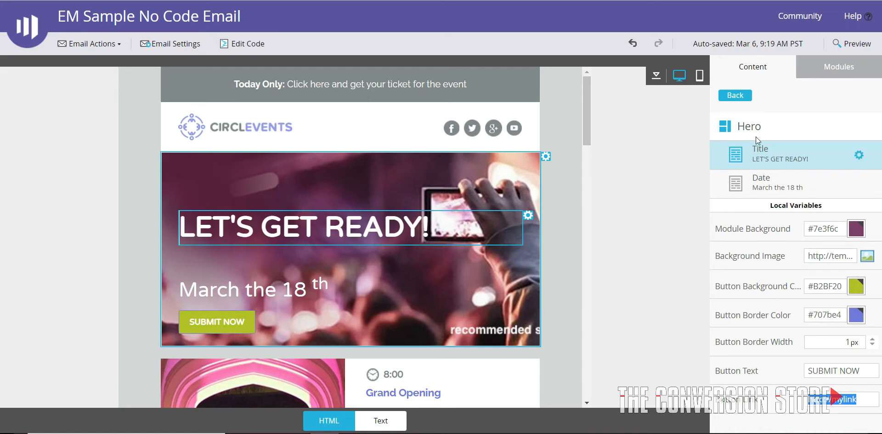
pyautogui.click(735, 95)
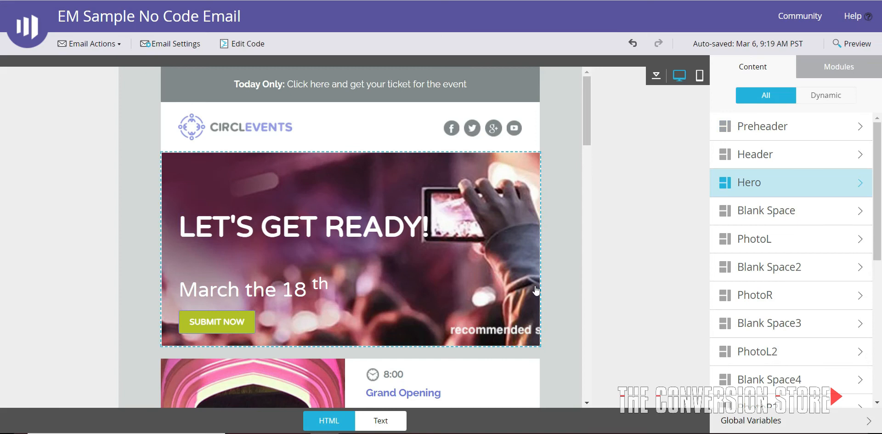
# Delete the Hero and Blank Space2 modules from the email
pyautogui.scroll(-9, 535, 290)
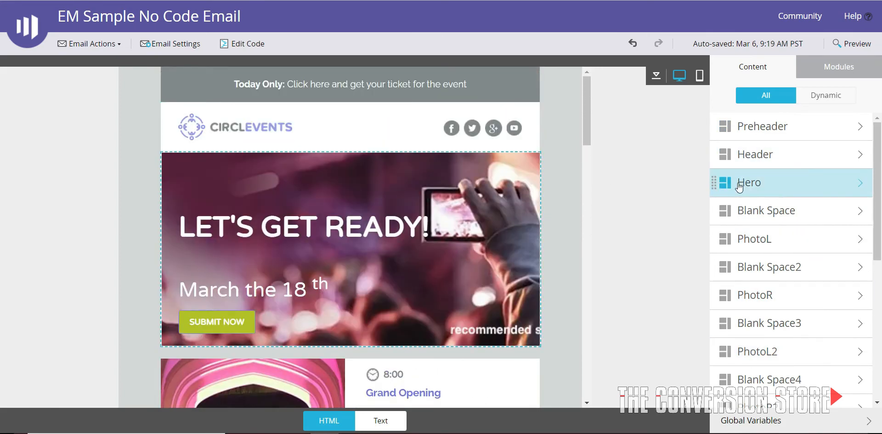
pyautogui.rightClick(741, 182)
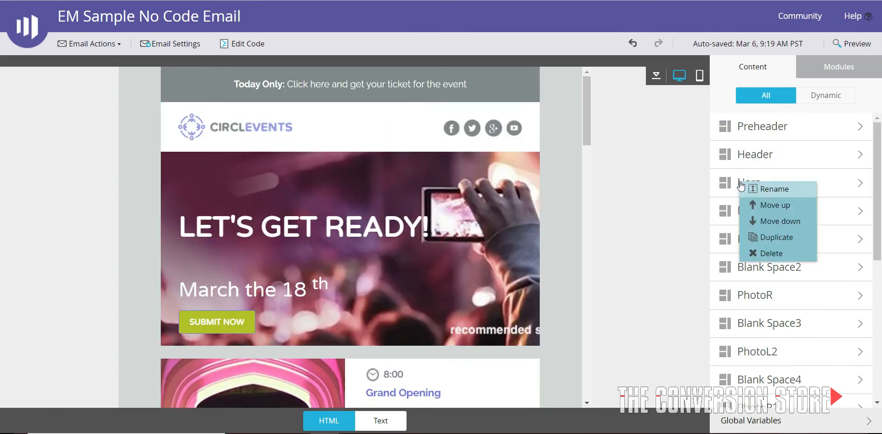
pyautogui.click(757, 254)
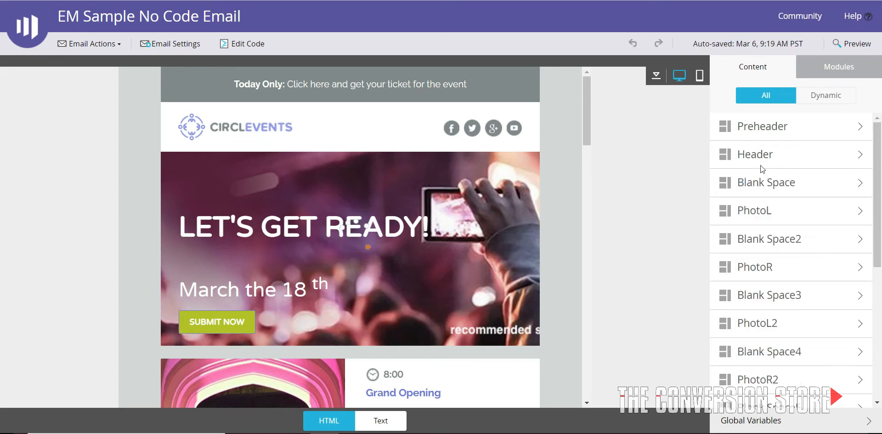
pyautogui.rightClick(756, 241)
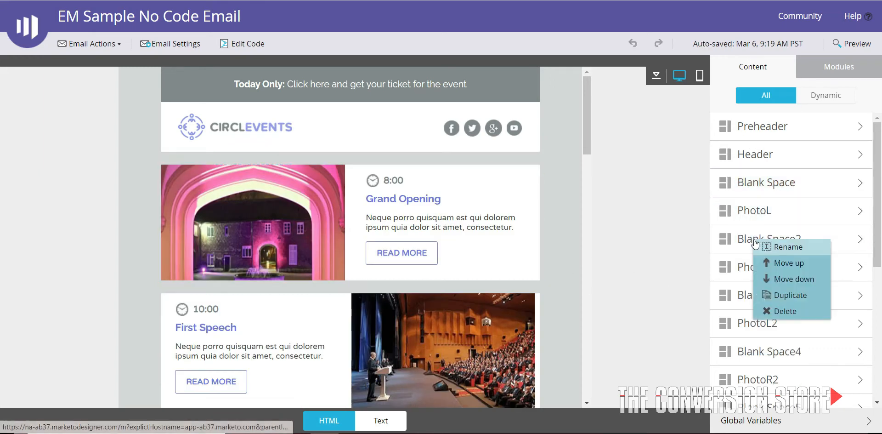
pyautogui.click(776, 312)
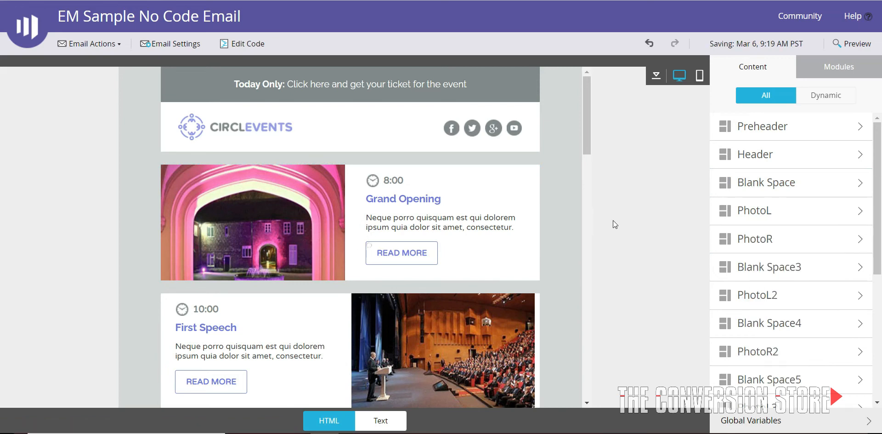
# Look through the template's available modules, then return to the email's content list
pyautogui.click(831, 67)
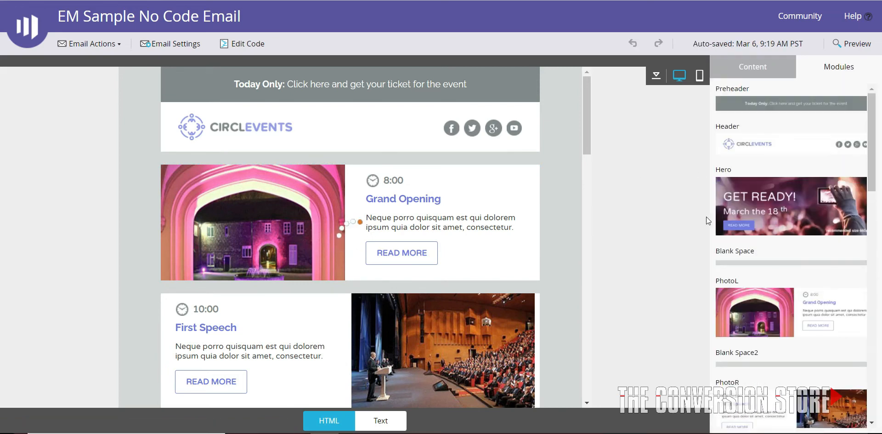
pyautogui.scroll(-5, 778, 237)
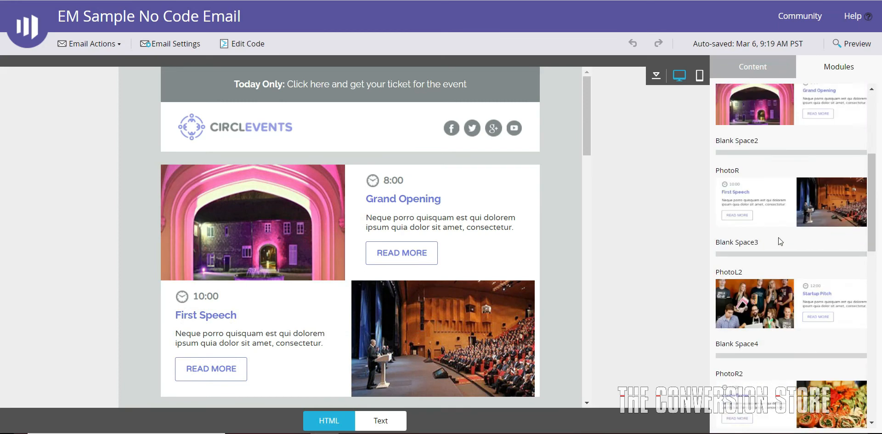
pyautogui.scroll(-5, 781, 248)
pyautogui.scroll(10, 783, 252)
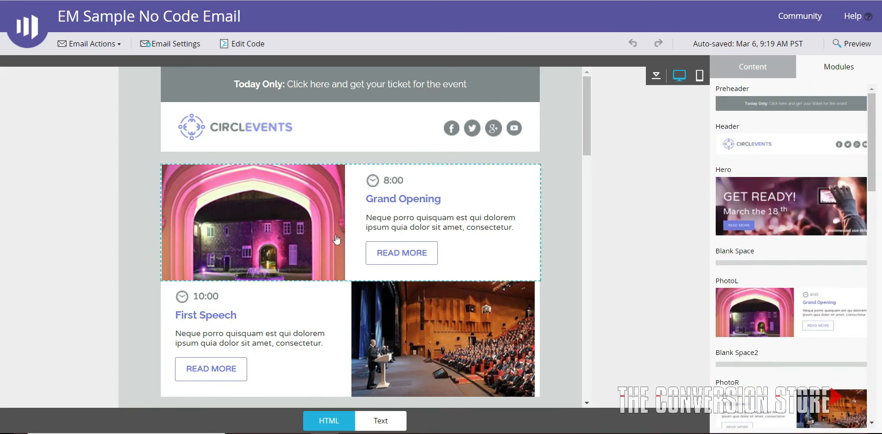
pyautogui.scroll(-5, 407, 216)
pyautogui.scroll(5, 408, 228)
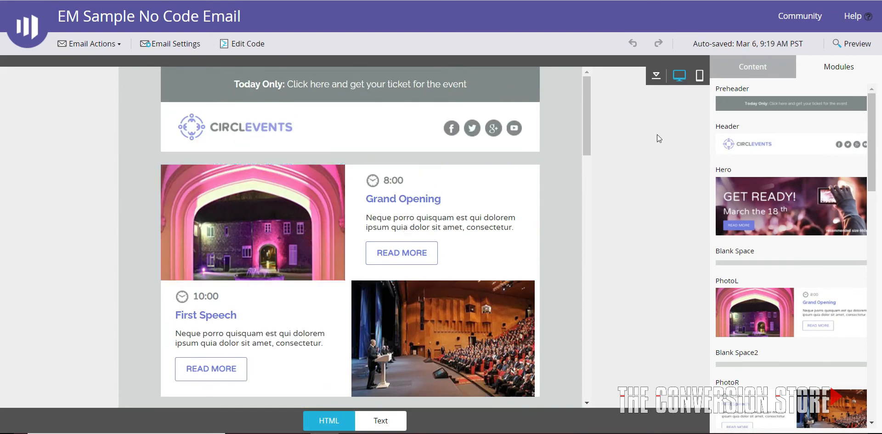
pyautogui.click(752, 70)
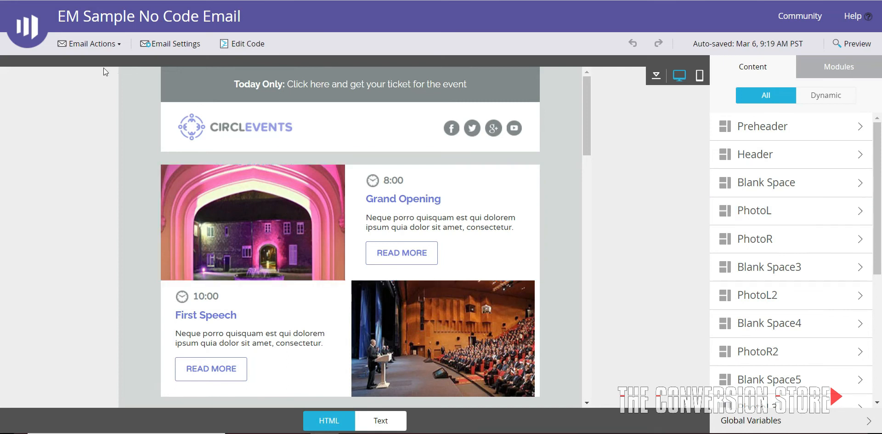
# Save the email as a template named "EM Sample No Code Email Template" in the presenter's personal folder
pyautogui.click(105, 44)
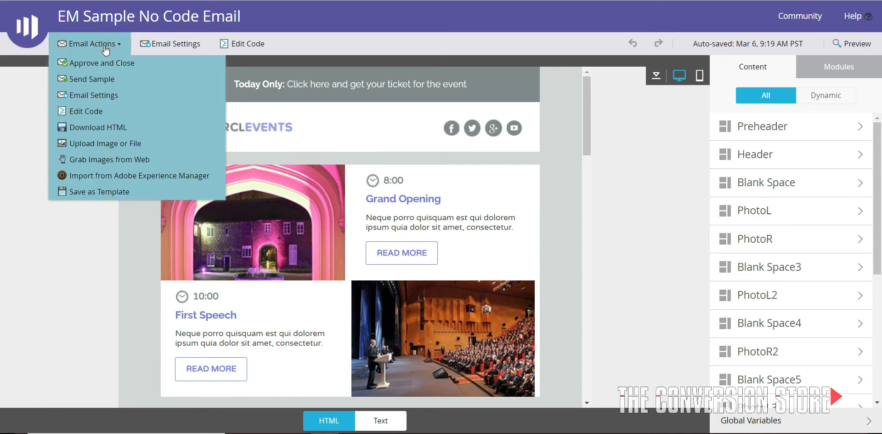
pyautogui.click(118, 189)
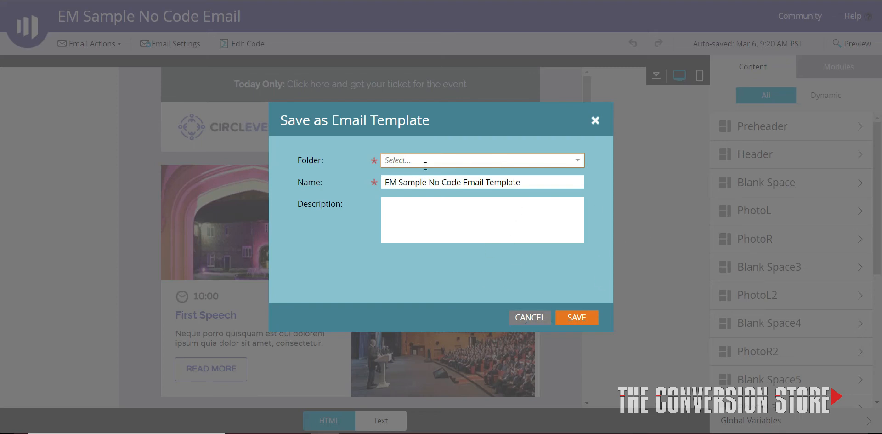
pyautogui.click(451, 162)
pyautogui.click(449, 162)
pyautogui.click(577, 159)
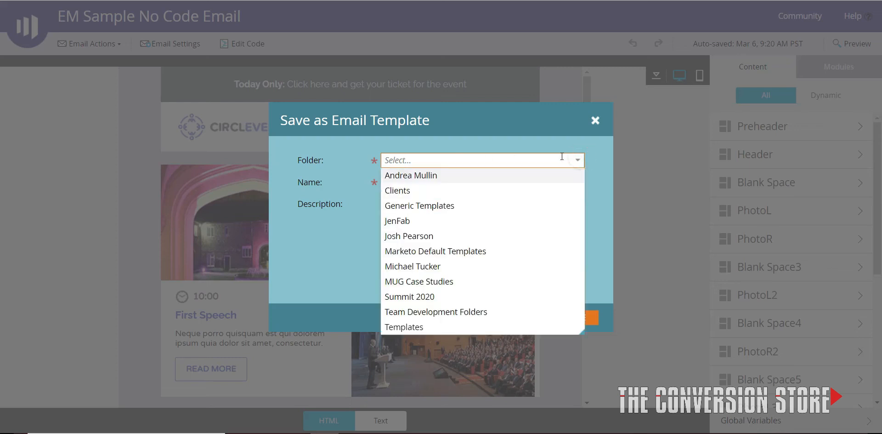
pyautogui.click(454, 147)
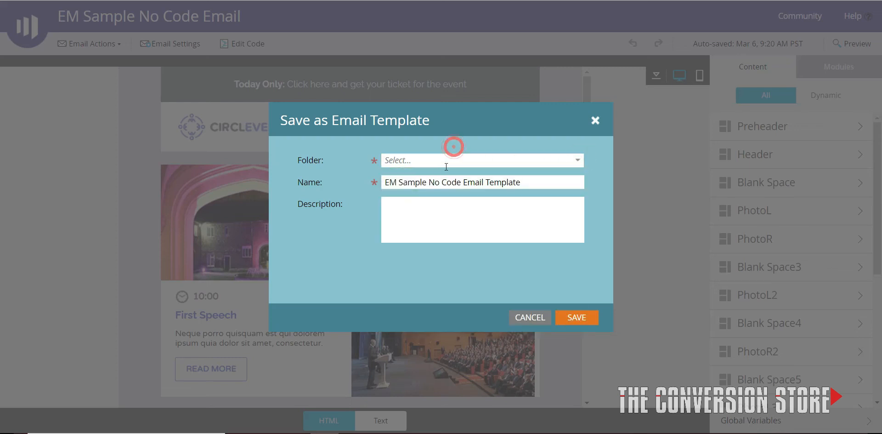
pyautogui.click(444, 161)
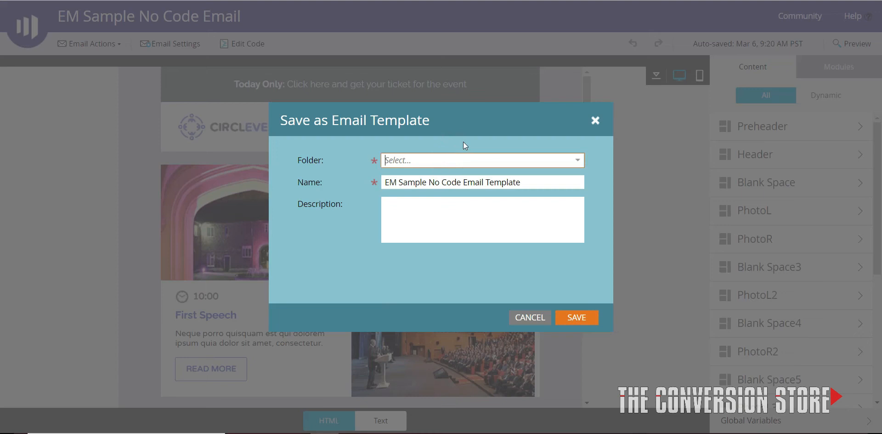
pyautogui.click(517, 181)
pyautogui.click(575, 160)
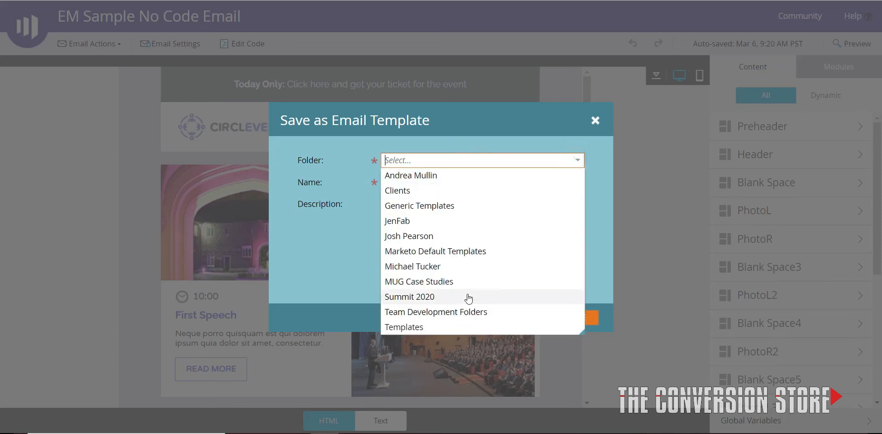
pyautogui.click(468, 265)
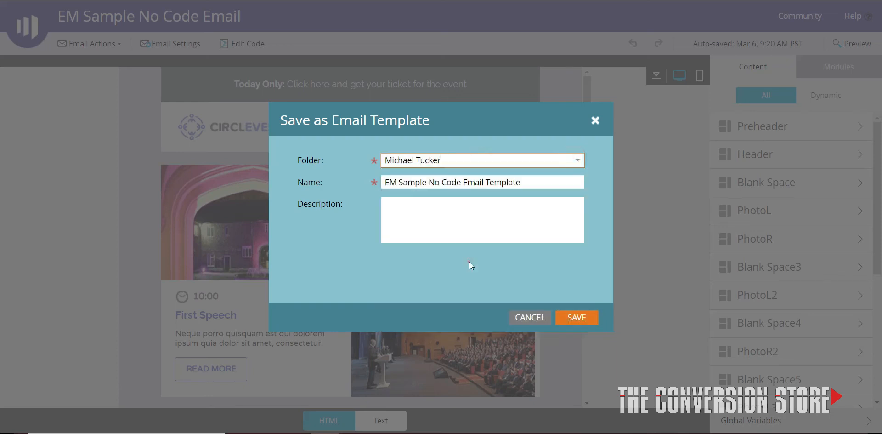
pyautogui.click(575, 317)
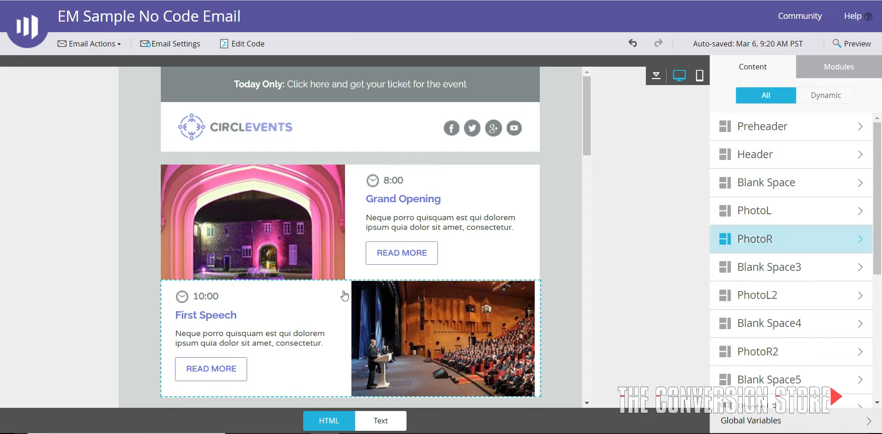
# Approve the EM Sample No Code Email Template draft in Design Studio
pyautogui.scroll(-6, 403, 331)
pyautogui.scroll(6, 403, 331)
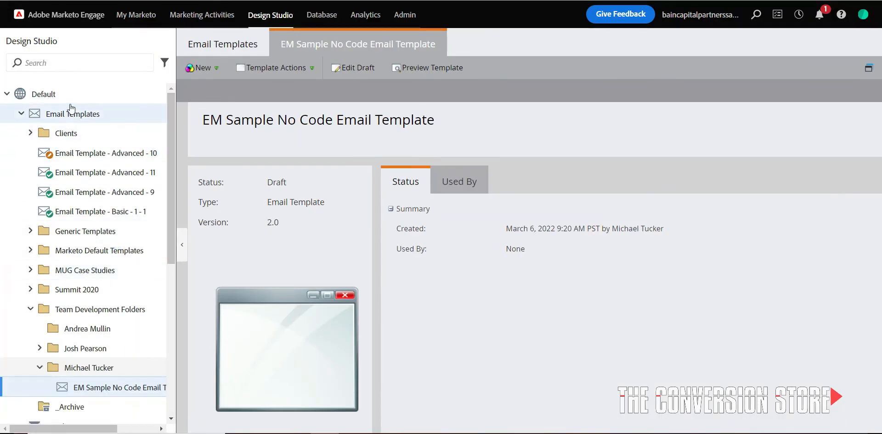
pyautogui.scroll(-5, 128, 329)
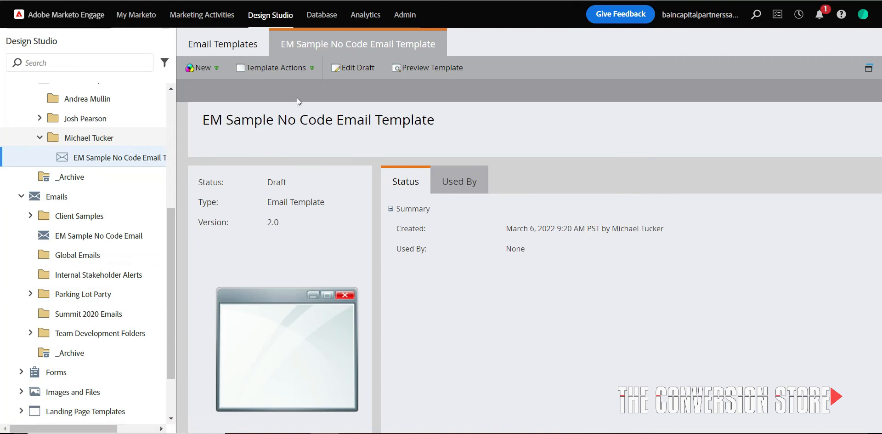
pyautogui.click(275, 68)
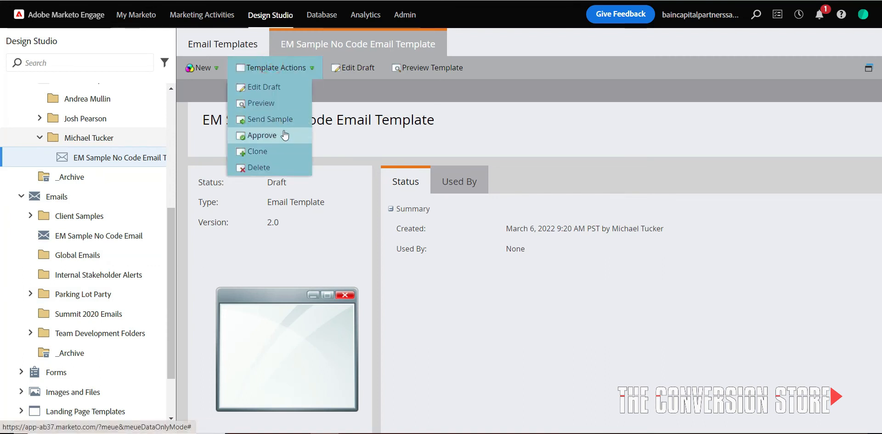
pyautogui.click(284, 135)
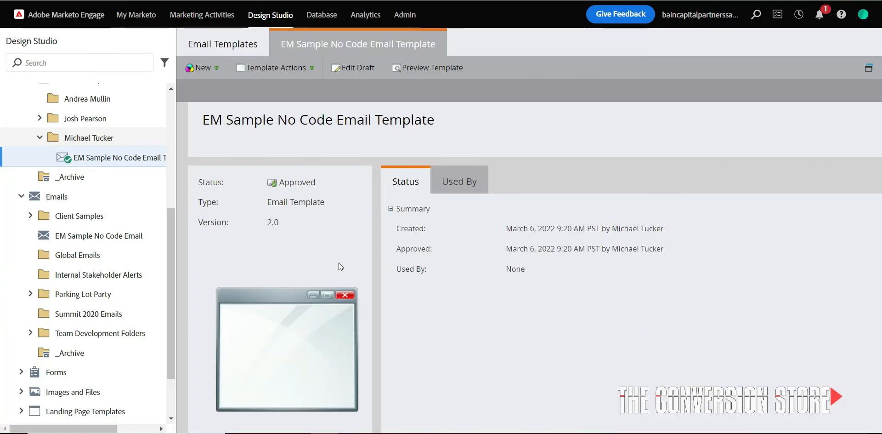
# Start a new email under Emails in Design Studio and name it "EM Branded Email NO CODE"
pyautogui.rightClick(75, 198)
pyautogui.click(91, 210)
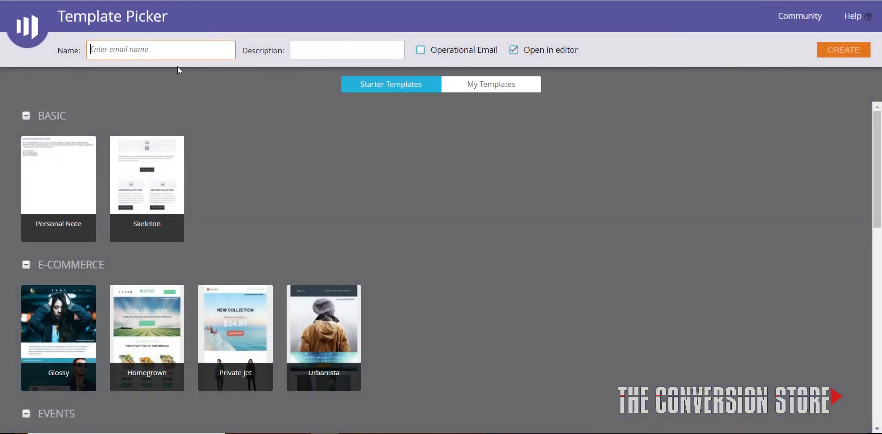
pyautogui.click(144, 52)
pyautogui.write('EM Branded Email NO  COD')
# Search the saved templates for "NO code" and create the email from EM Sample No Code Email Template
pyautogui.click(478, 86)
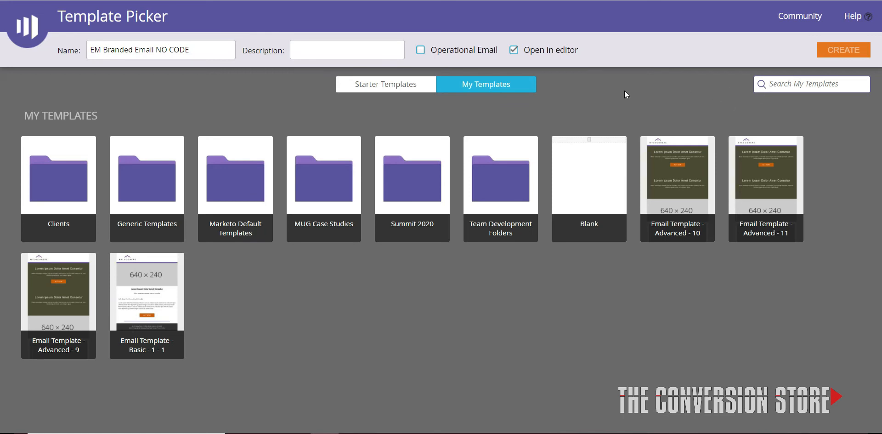
pyautogui.write('NO code')
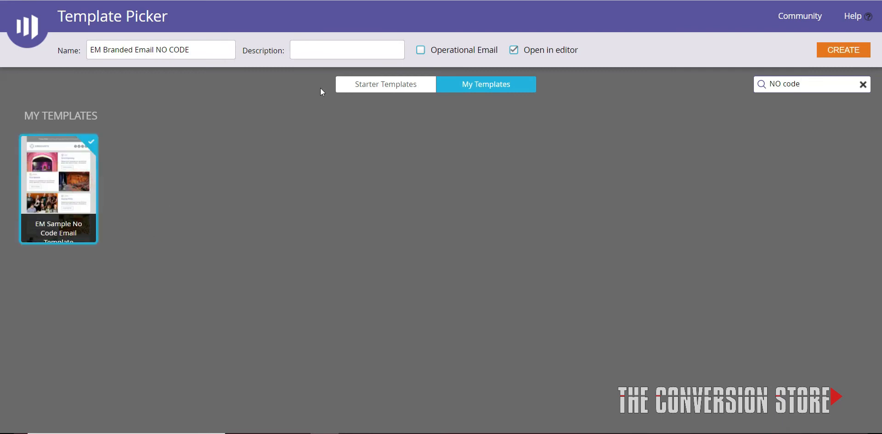
pyautogui.click(819, 51)
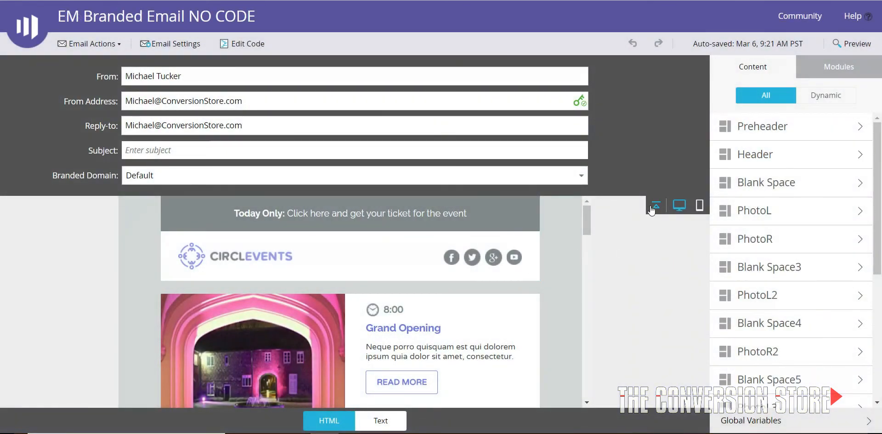
# Collapse the sender and subject fields and examine the editable elements and variables of the Header, Startup Pitch, Lunch Break and Managing Director Speech modules
pyautogui.click(655, 206)
pyautogui.click(357, 132)
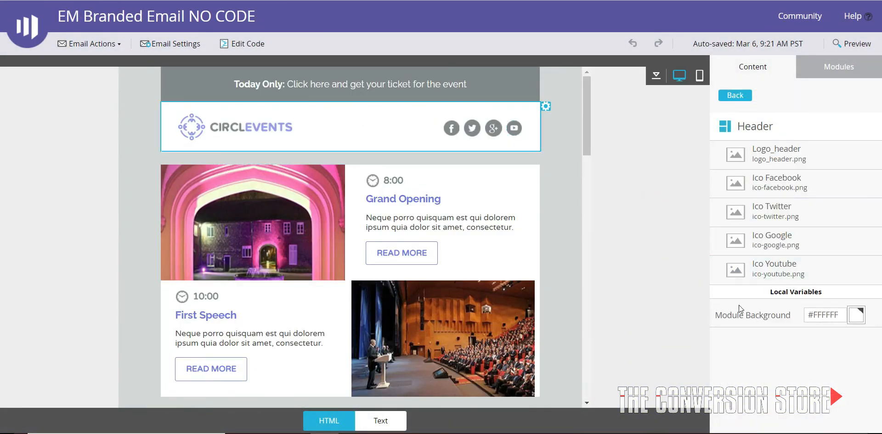
pyautogui.scroll(-5, 366, 181)
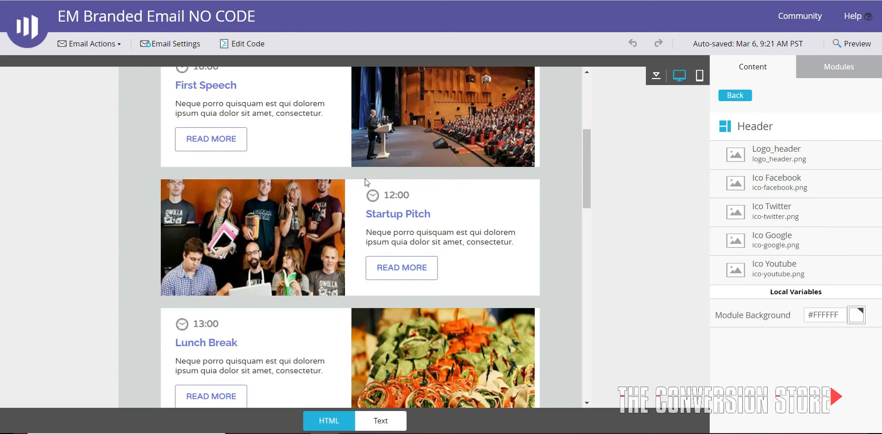
pyautogui.click(482, 204)
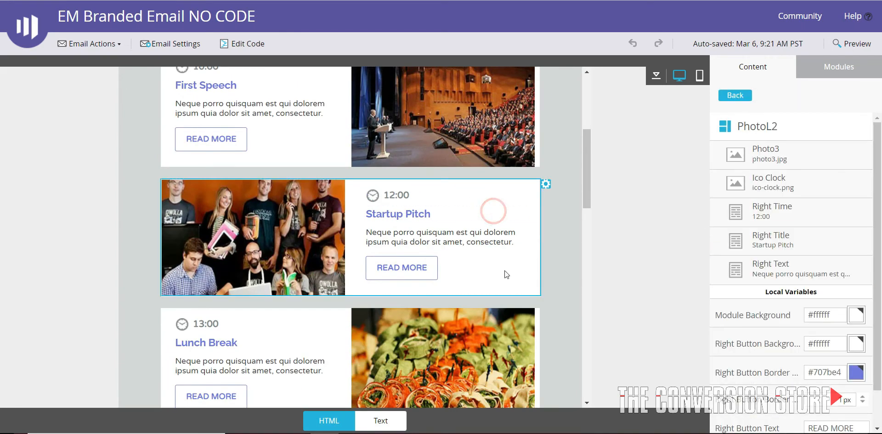
pyautogui.scroll(-5, 487, 261)
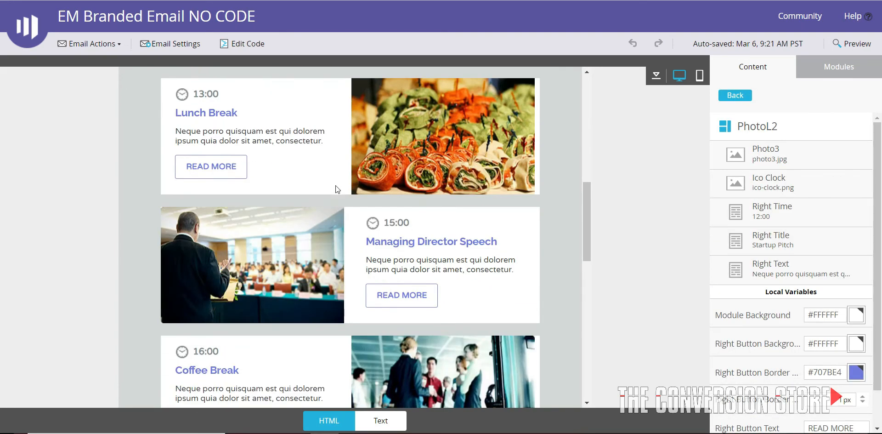
pyautogui.click(307, 174)
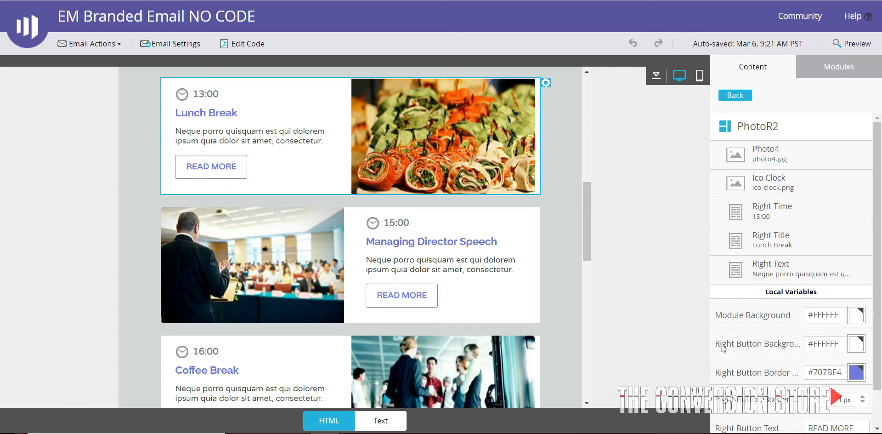
pyautogui.scroll(-2, 501, 239)
pyautogui.click(490, 192)
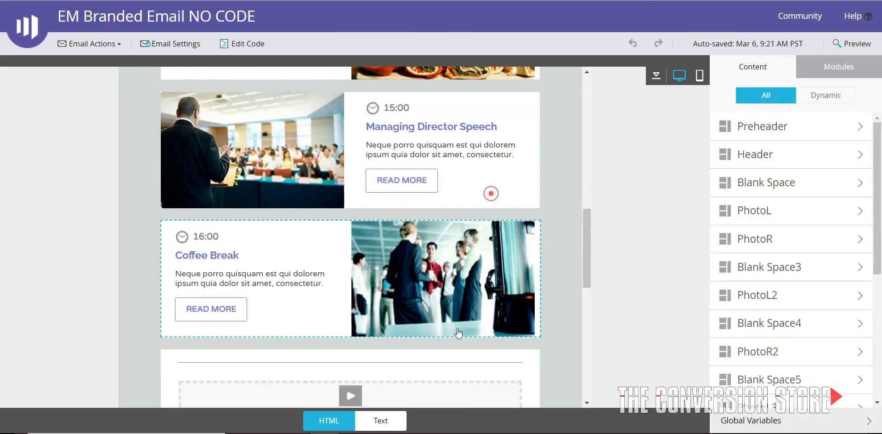
# Insert another PhotoL module directly above the existing Grand Opening block, below the header
pyautogui.scroll(10, 463, 202)
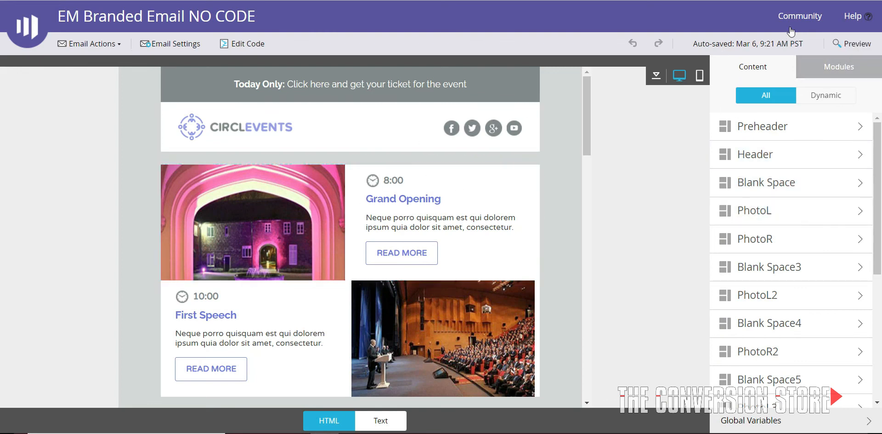
pyautogui.click(837, 67)
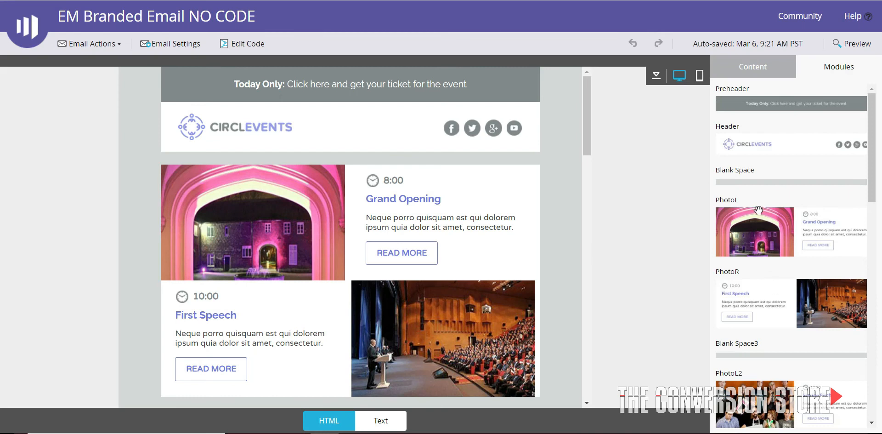
pyautogui.scroll(-10, 761, 234)
pyautogui.scroll(10, 764, 248)
pyautogui.moveTo(834, 235); pyautogui.dragTo(305, 295)
# Swap the photo in the new upper Grand Opening module for the 2020 Chevy Silverado image from Design Studio
pyautogui.click(501, 188)
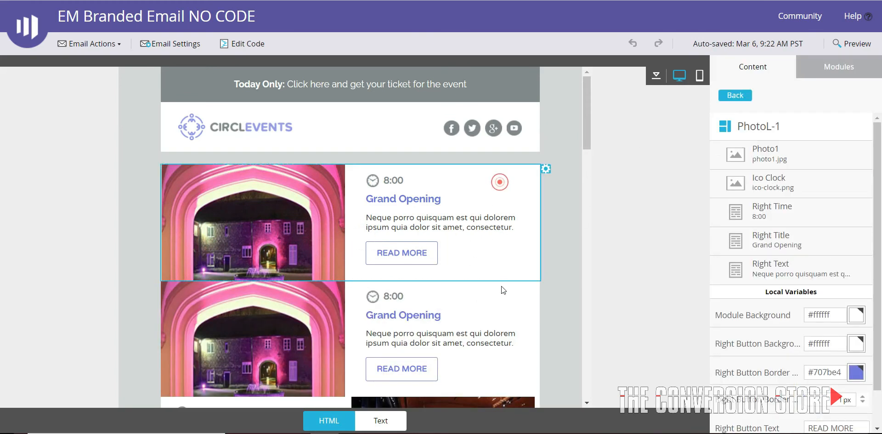
pyautogui.doubleClick(284, 234)
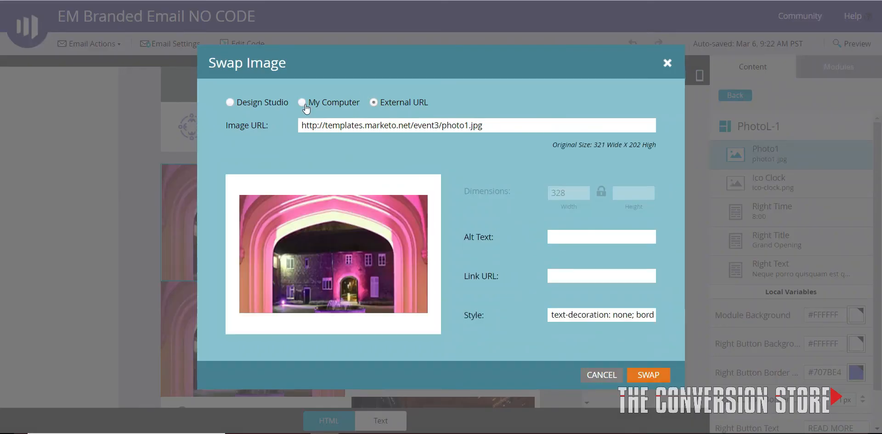
pyautogui.click(254, 103)
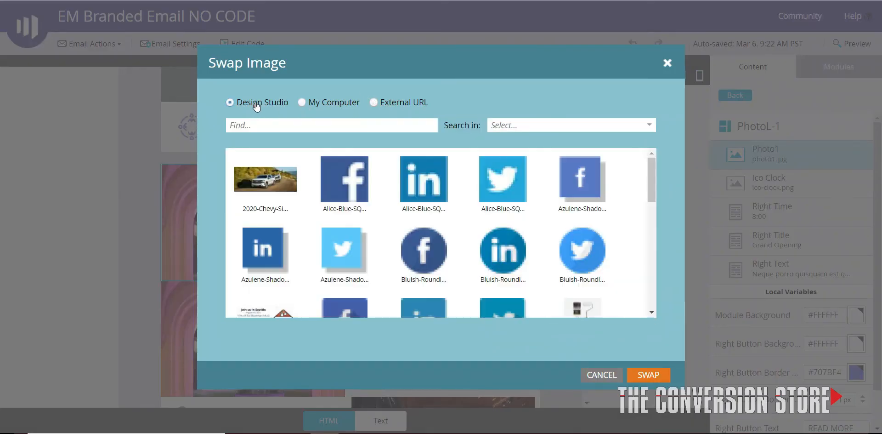
pyautogui.click(282, 178)
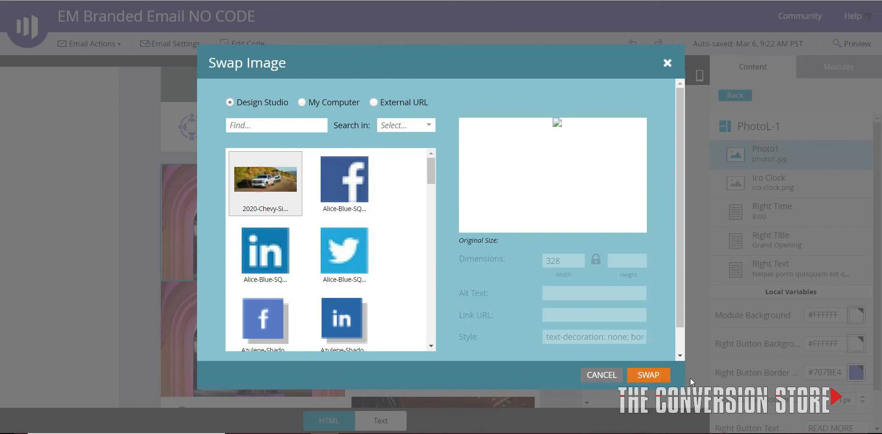
pyautogui.click(656, 375)
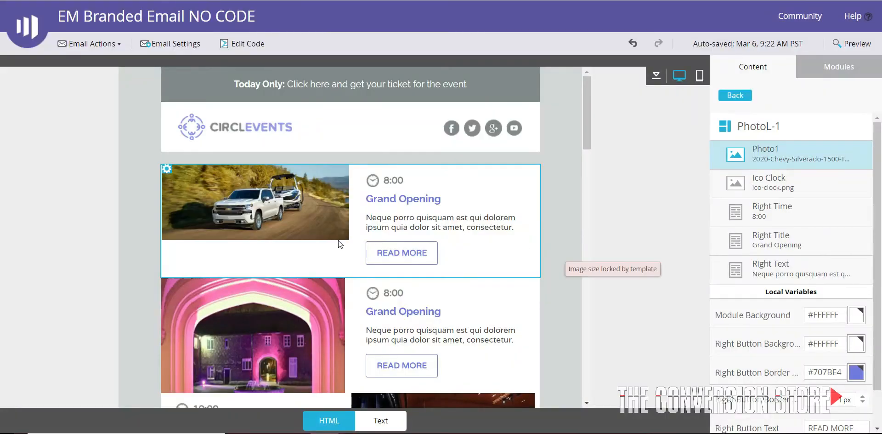
# Insert a PhotoR2 Lunch Break module between the truck photo block and the original Grand Opening block
pyautogui.scroll(-4, 445, 276)
pyautogui.scroll(4, 446, 260)
pyautogui.scroll(-1, 790, 276)
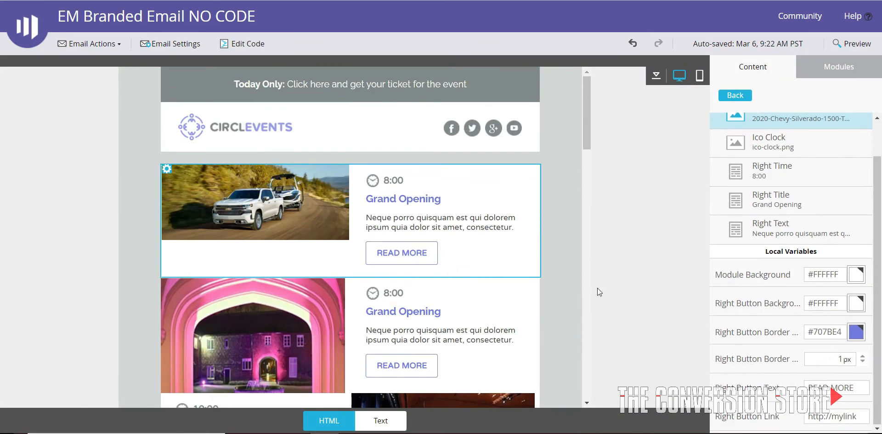
pyautogui.click(839, 67)
pyautogui.scroll(-8, 805, 233)
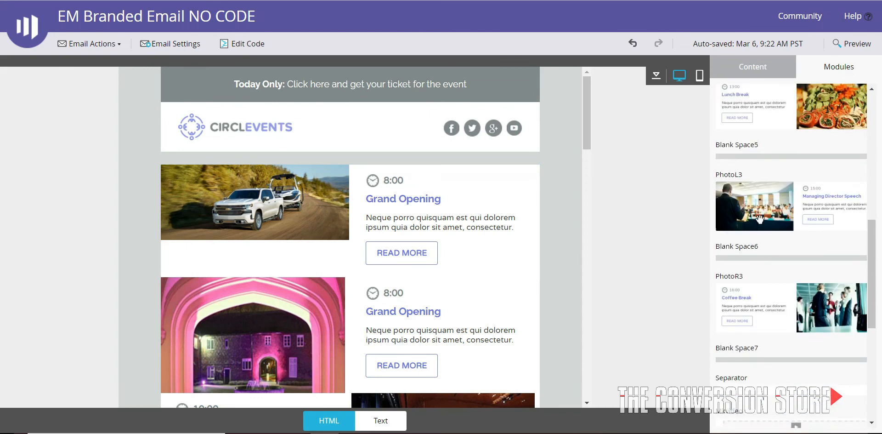
pyautogui.scroll(2, 779, 164)
pyautogui.moveTo(823, 220); pyautogui.dragTo(288, 271)
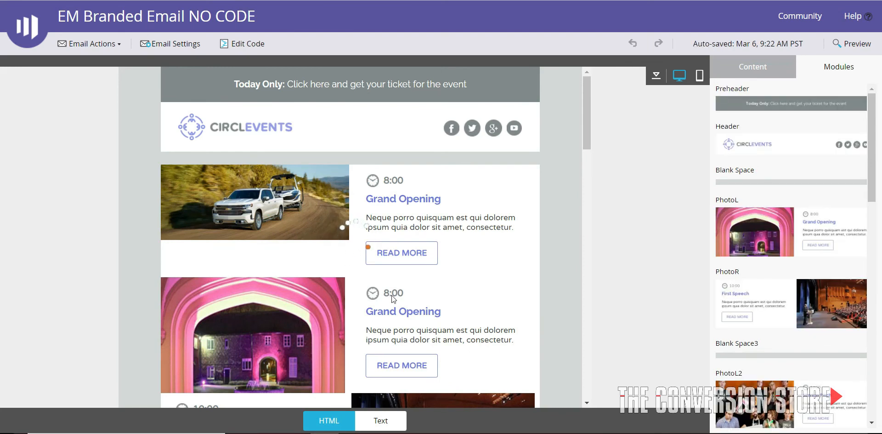
# Check the order of the email's modules from the truck photo block to Startup Pitch, and look through the available email actions
pyautogui.scroll(-3, 451, 286)
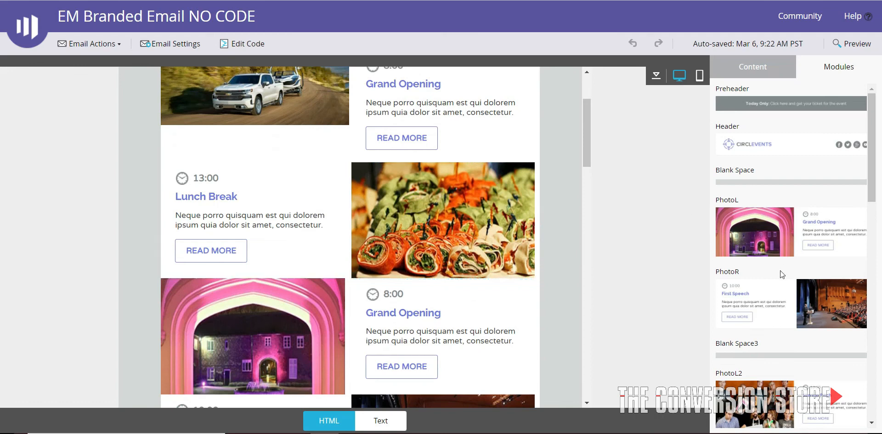
pyautogui.scroll(-15, 778, 271)
pyautogui.scroll(15, 776, 275)
pyautogui.scroll(-10, 277, 237)
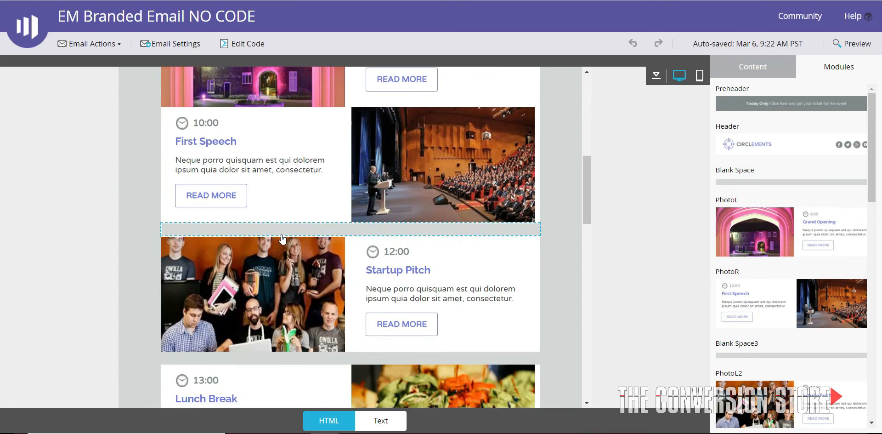
pyautogui.scroll(10, 291, 261)
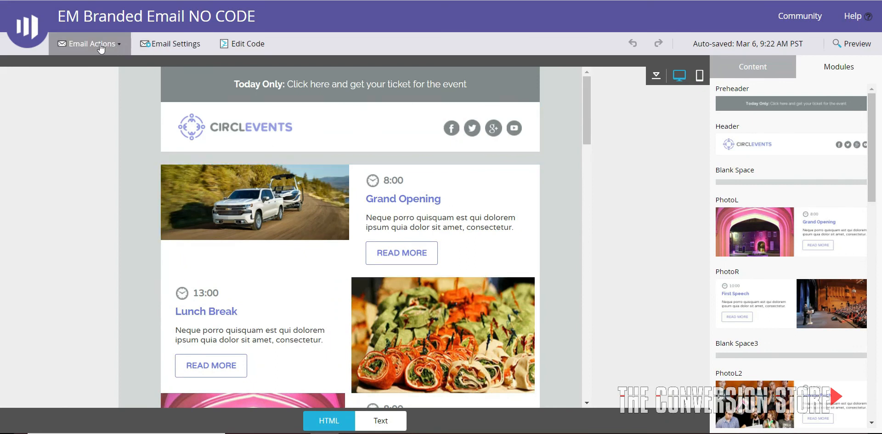
pyautogui.click(115, 49)
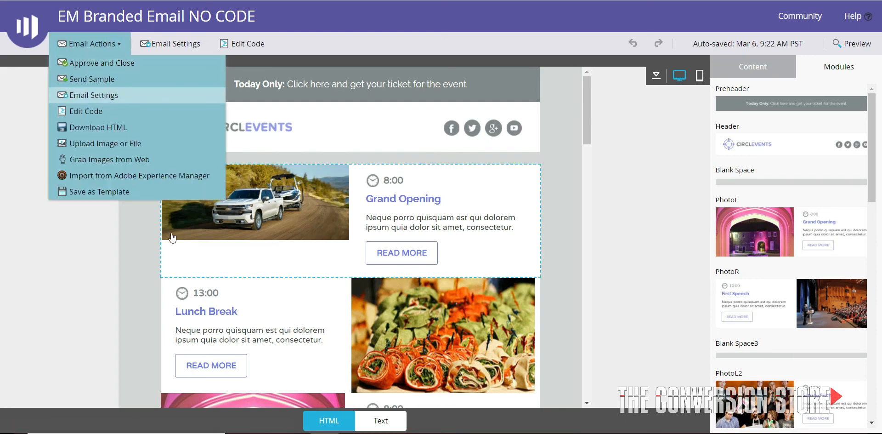
pyautogui.click(75, 253)
# Review the full email layout from the header through the event modules to the Location Details and footer
pyautogui.scroll(-20, 528, 256)
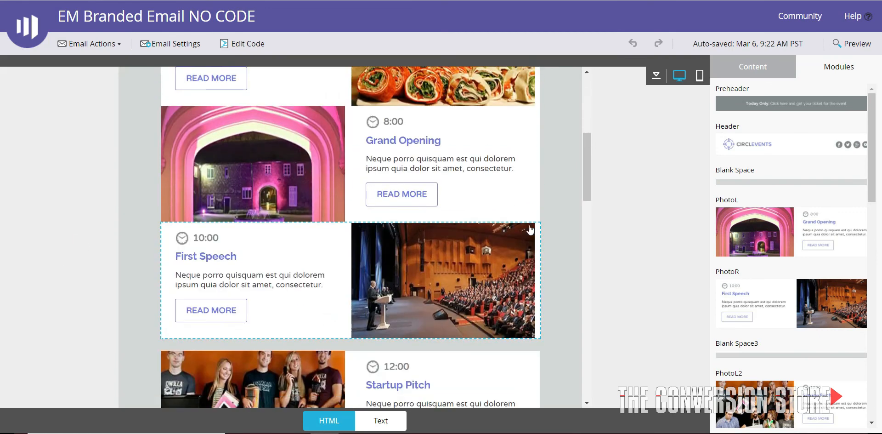
pyautogui.scroll(-3, 529, 253)
pyautogui.scroll(20, 529, 250)
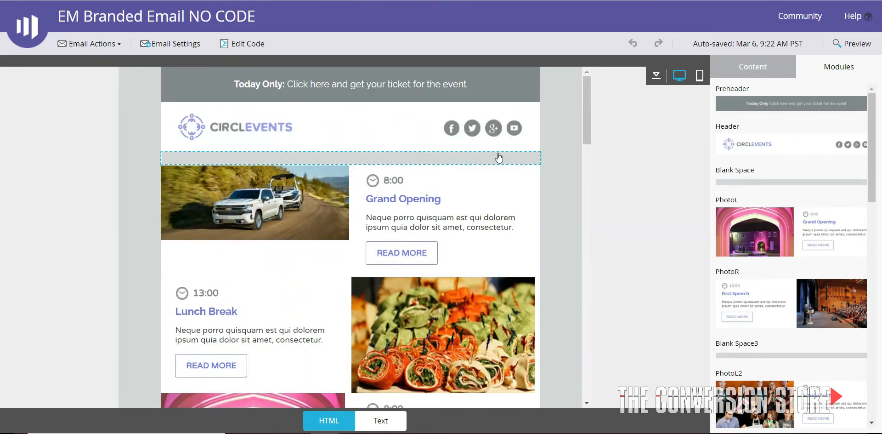
pyautogui.scroll(-5, 495, 191)
pyautogui.scroll(-10, 494, 243)
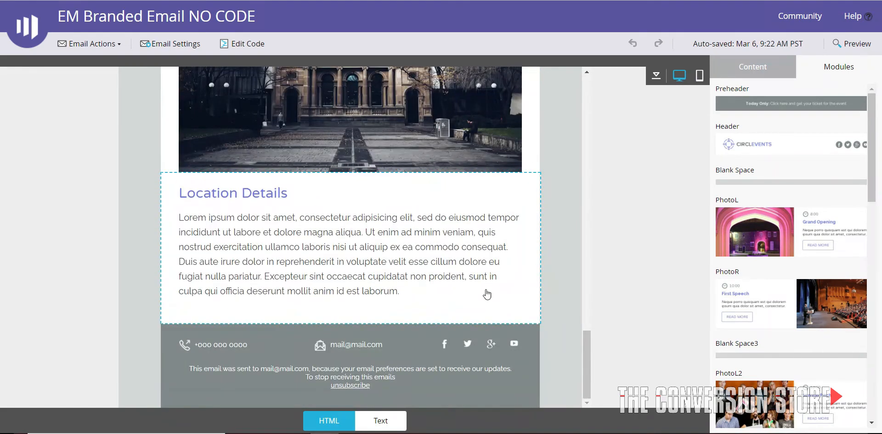
pyautogui.scroll(20, 505, 298)
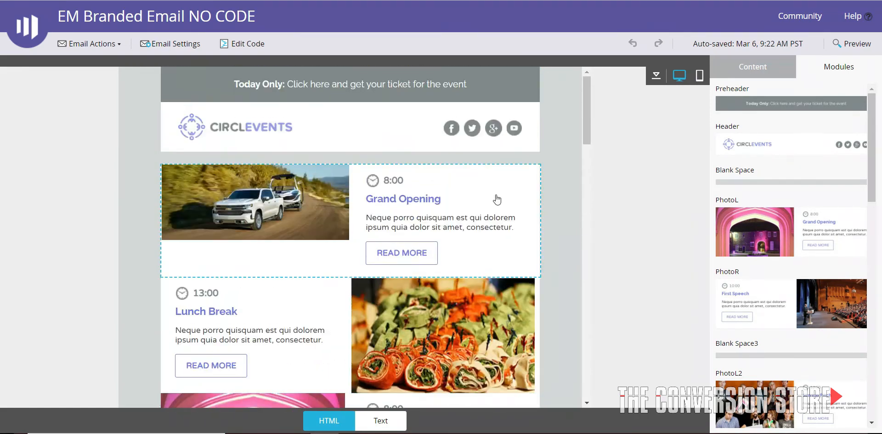
pyautogui.scroll(-6, 514, 228)
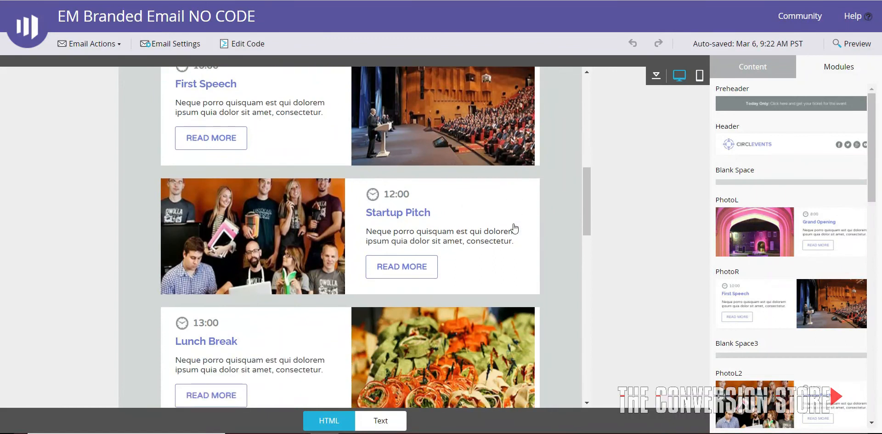
pyautogui.scroll(6, 516, 226)
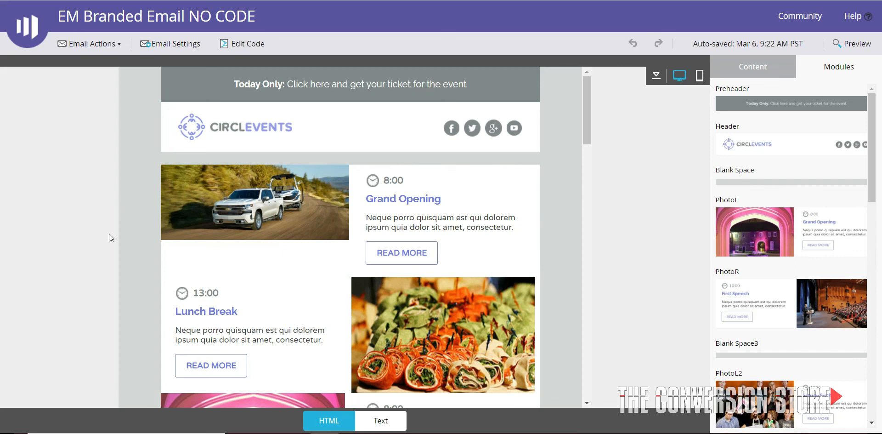
pyautogui.scroll(-5, 338, 261)
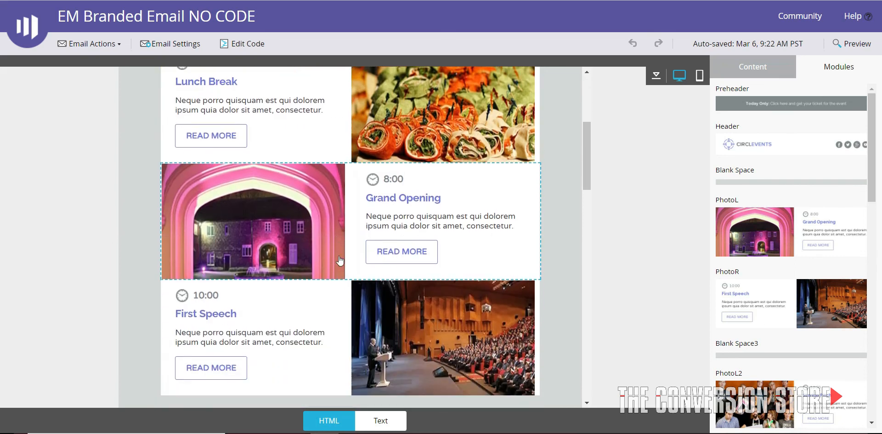
pyautogui.scroll(-4, 341, 257)
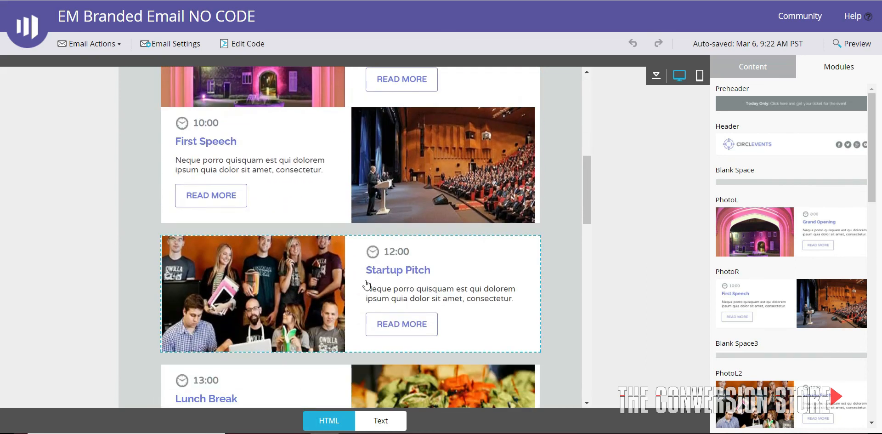
pyautogui.scroll(-5, 366, 284)
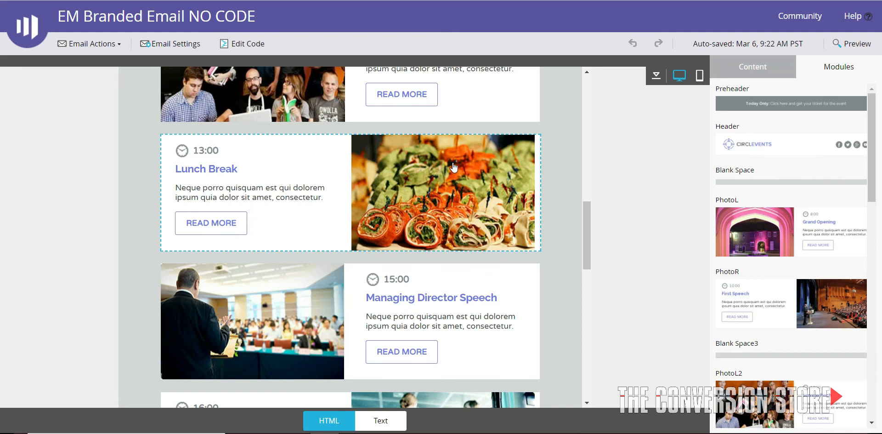
pyautogui.scroll(10, 454, 167)
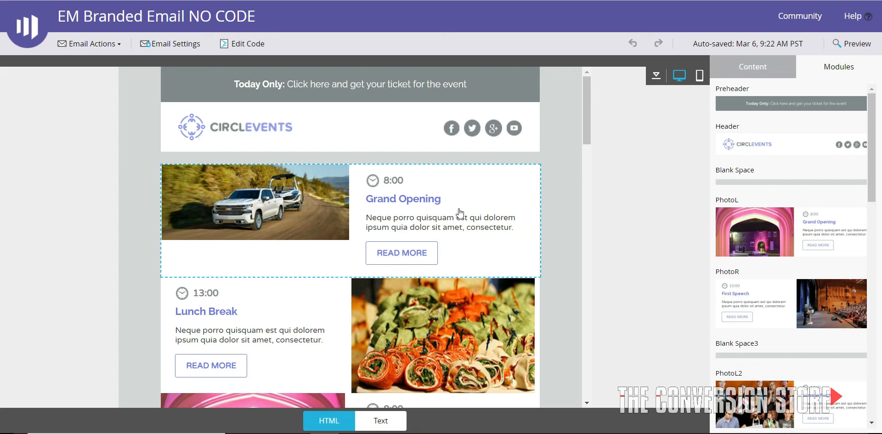
# Examine the original PhotoL module's elements and local variables, and look over the content list and the available modules
pyautogui.click(758, 69)
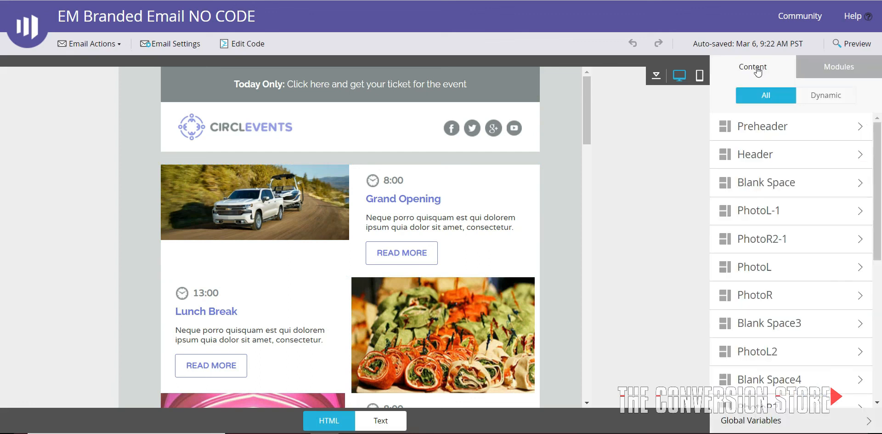
pyautogui.click(766, 273)
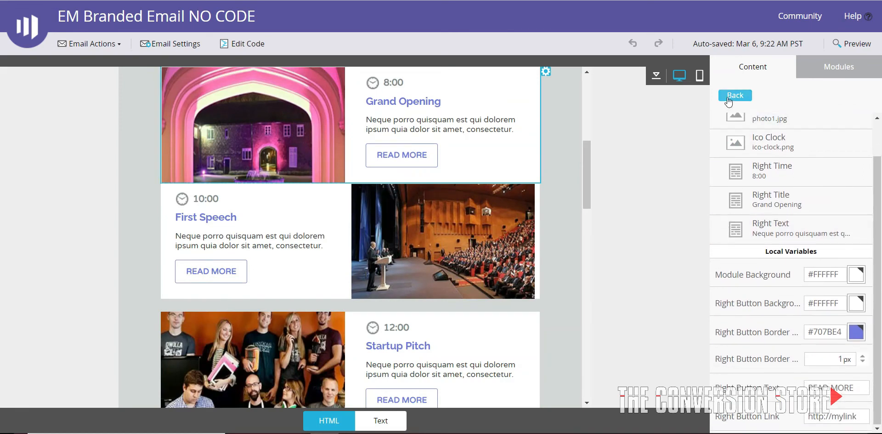
pyautogui.click(734, 96)
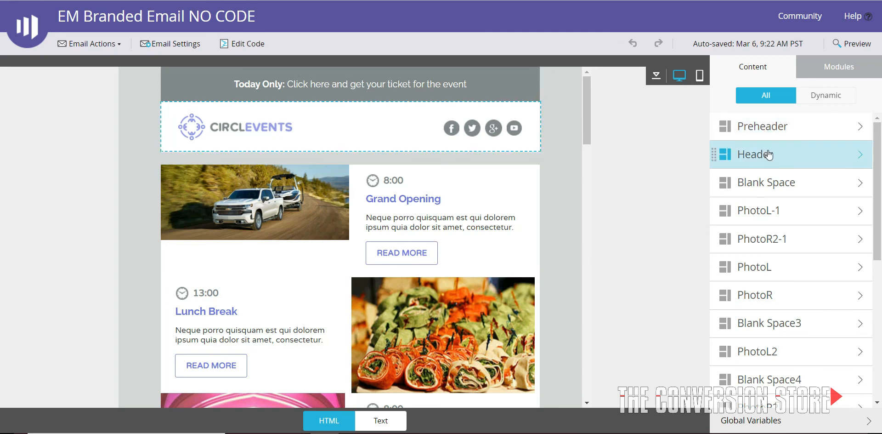
pyautogui.scroll(-5, 787, 303)
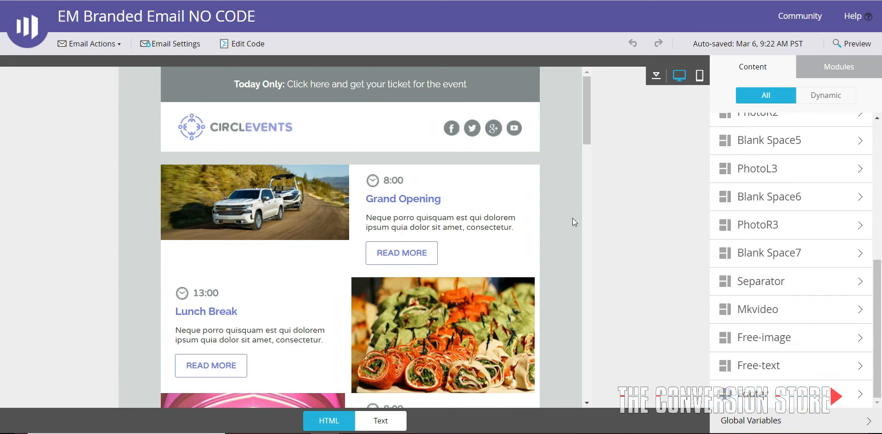
pyautogui.click(839, 69)
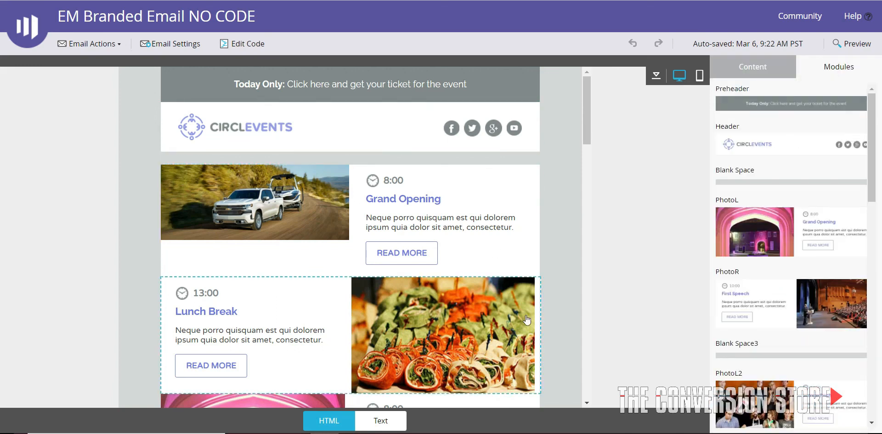
pyautogui.scroll(-5, 360, 236)
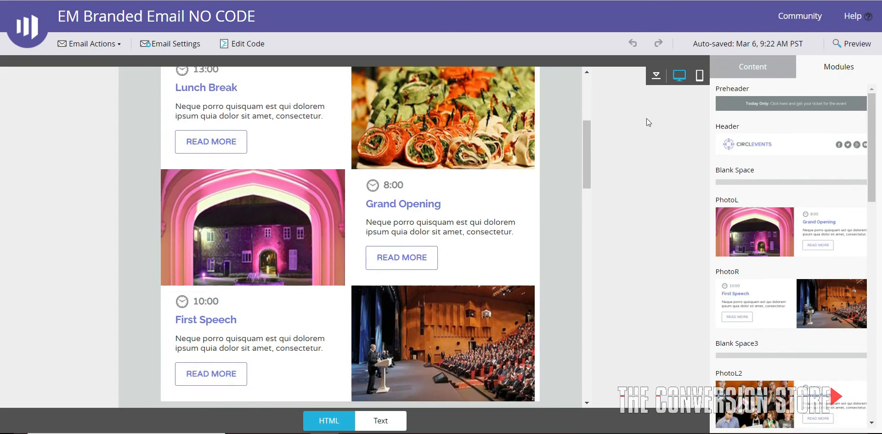
pyautogui.click(760, 69)
# Review the email body from the truck photo block down to the video and Free-image modules
pyautogui.scroll(5, 340, 250)
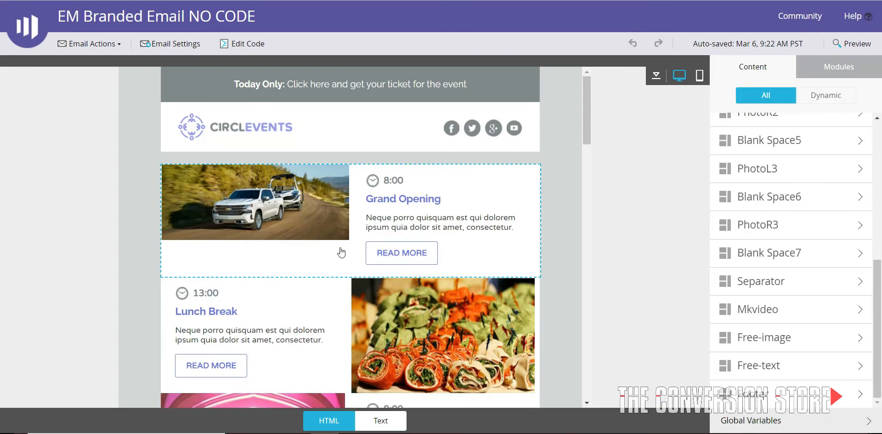
pyautogui.scroll(-5, 404, 198)
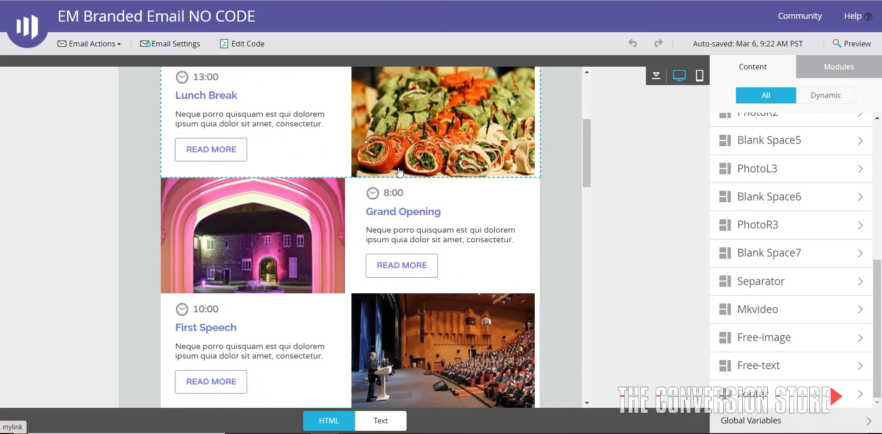
pyautogui.scroll(4, 389, 212)
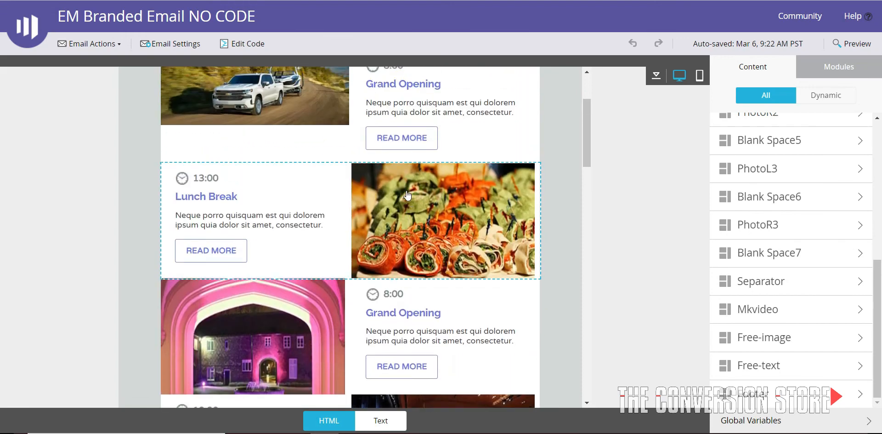
pyautogui.scroll(-3, 414, 205)
pyautogui.scroll(-7, 414, 205)
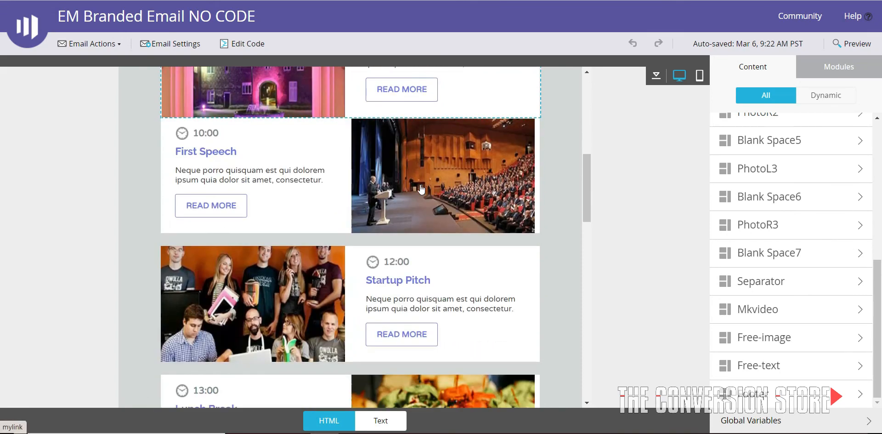
pyautogui.scroll(-18, 401, 277)
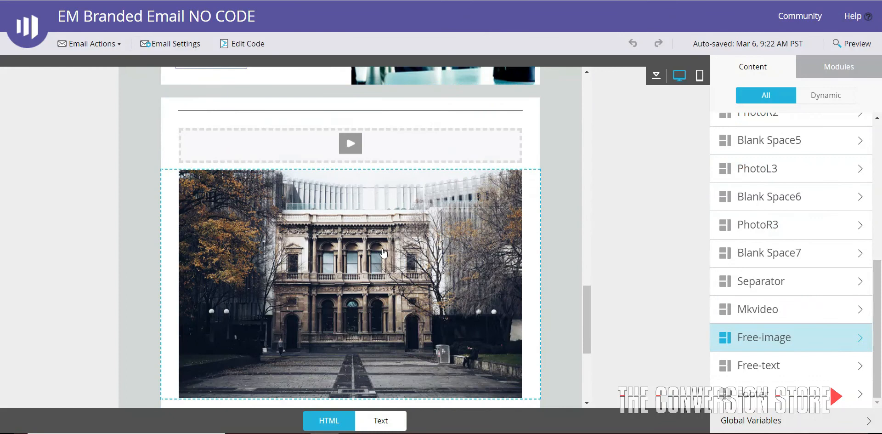
# Delete the 13:00 Lunch Break photo module located just above the Managing Director Speech module
pyautogui.scroll(14, 382, 265)
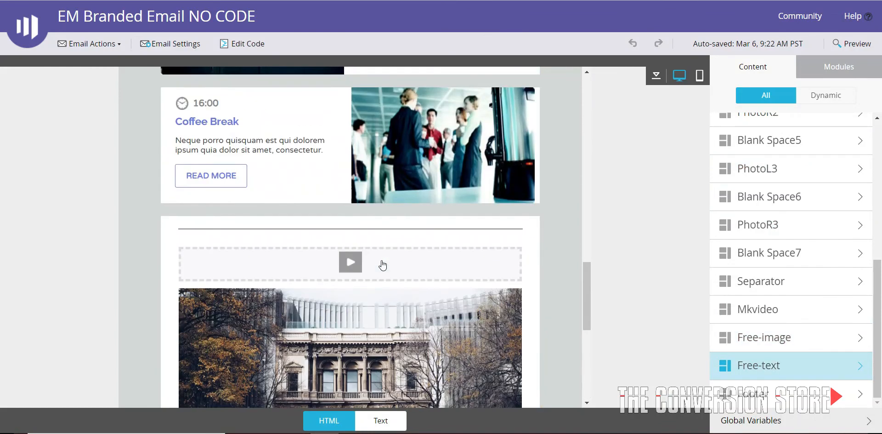
pyautogui.scroll(3, 384, 264)
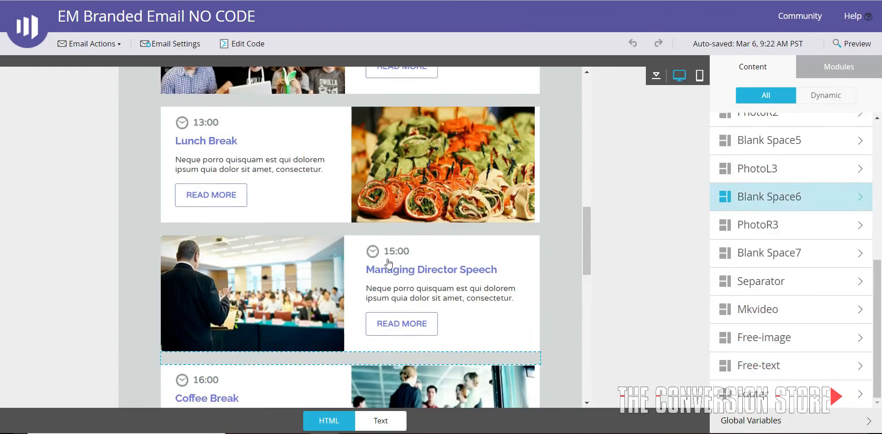
pyautogui.click(538, 222)
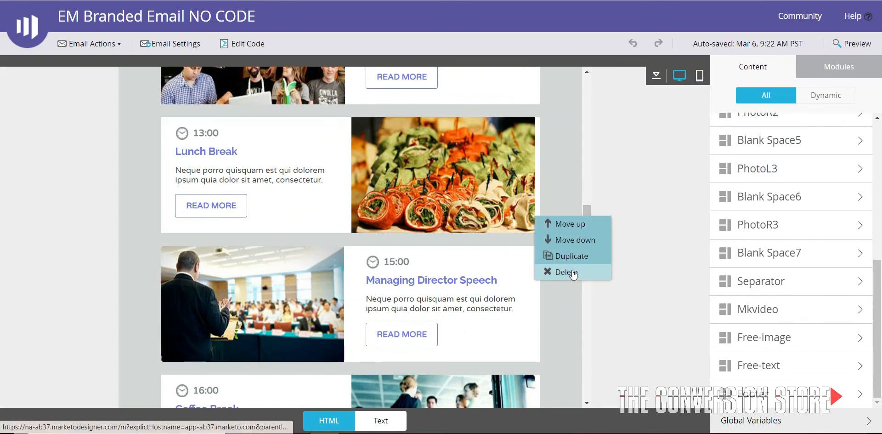
pyautogui.click(565, 272)
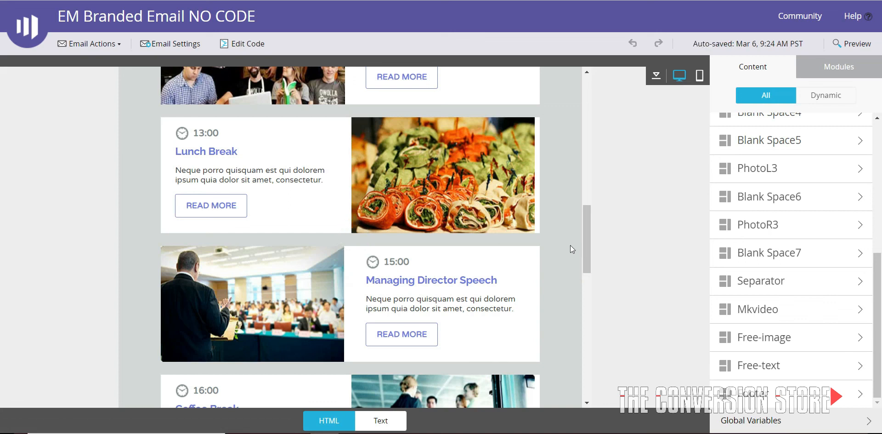
# Remove the Blank Space7 module below Coffee Break and the Blank Space5 module above Managing Director Speech
pyautogui.click(749, 252)
pyautogui.click(774, 321)
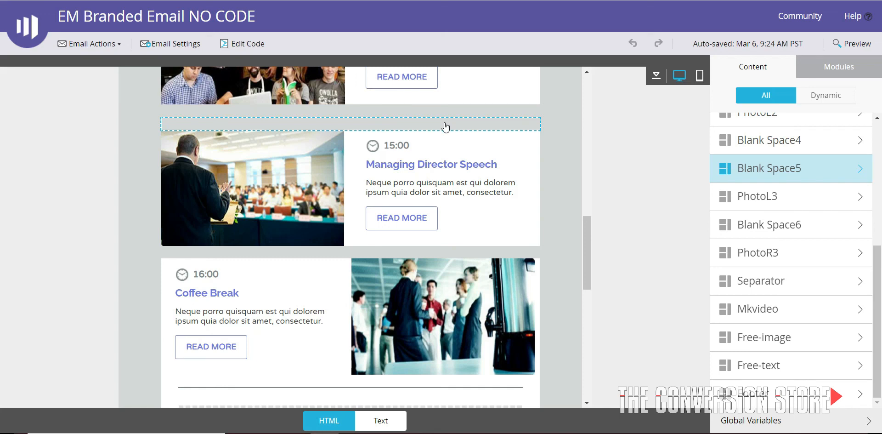
pyautogui.click(445, 127)
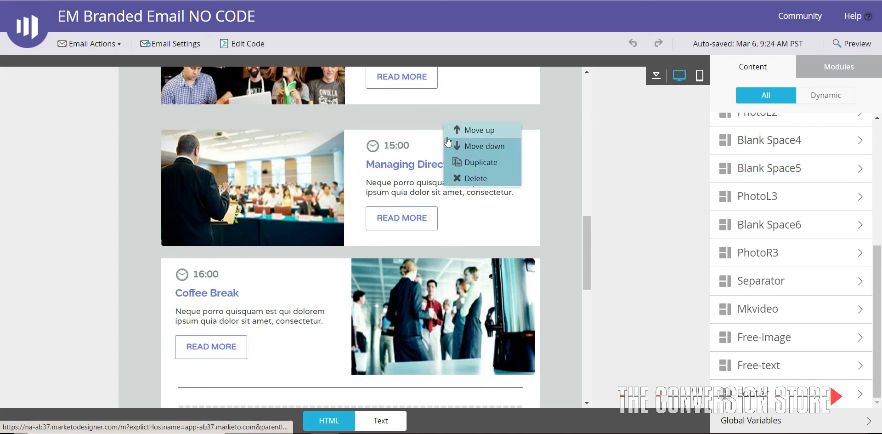
pyautogui.click(461, 178)
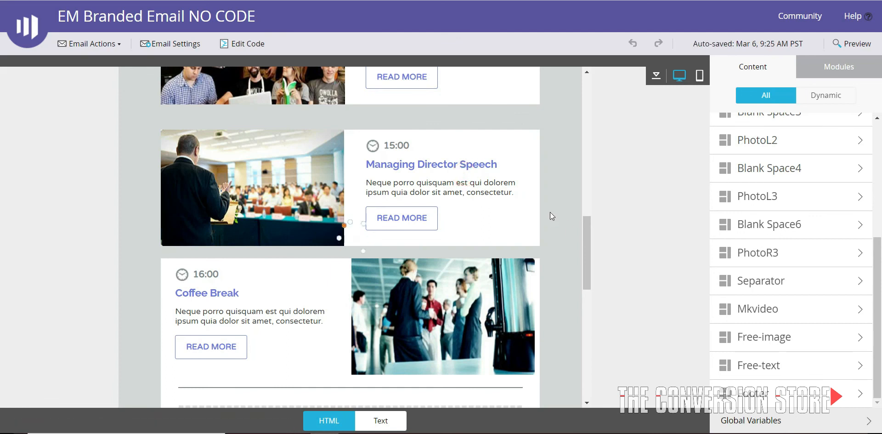
# Check the email layout from header to footer and delete the 15:00 Managing Director Speech module
pyautogui.scroll(-10, 555, 255)
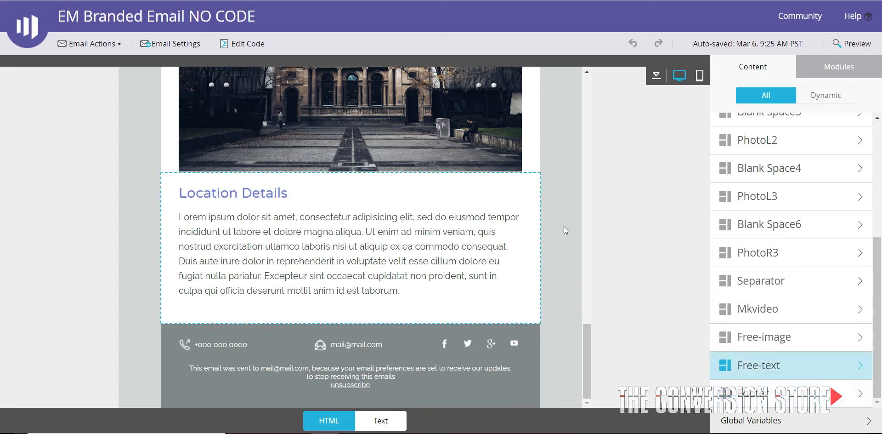
pyautogui.scroll(10, 576, 211)
pyautogui.scroll(6, 558, 210)
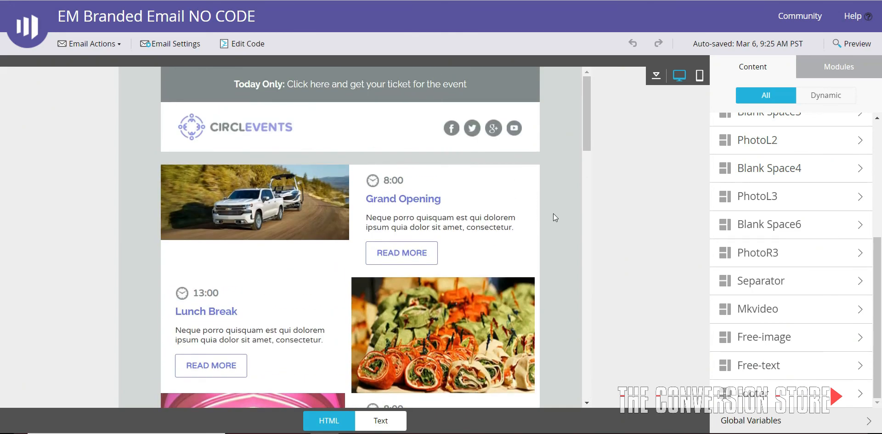
pyautogui.scroll(-6, 553, 213)
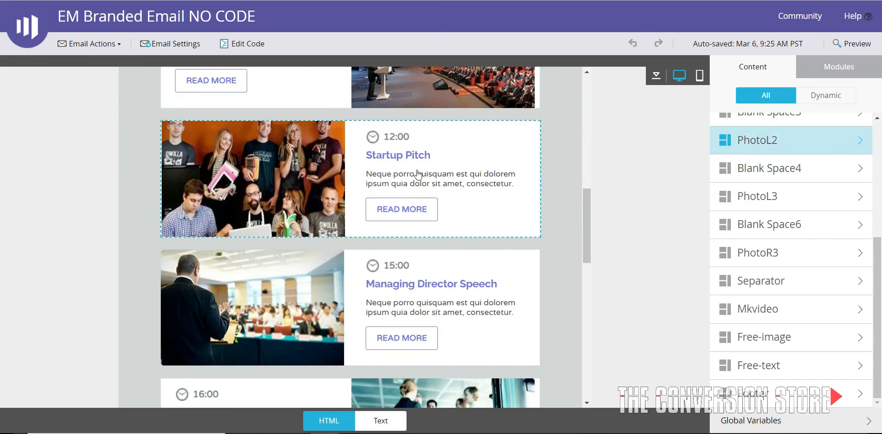
pyautogui.scroll(-1, 515, 210)
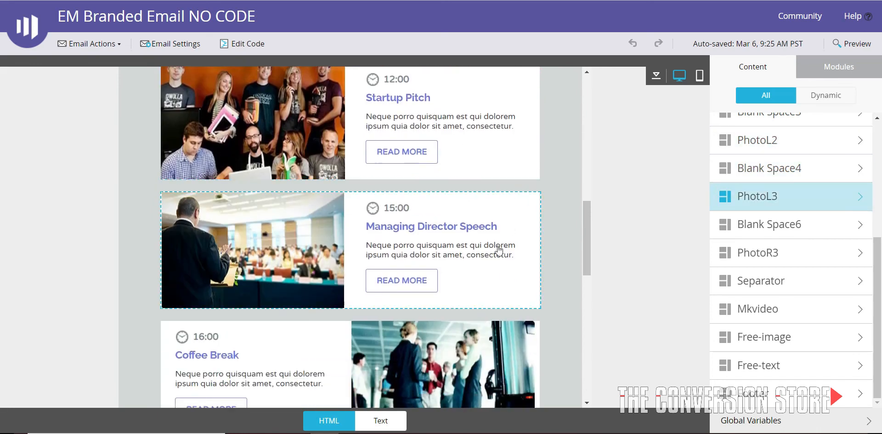
pyautogui.click(522, 299)
pyautogui.click(549, 349)
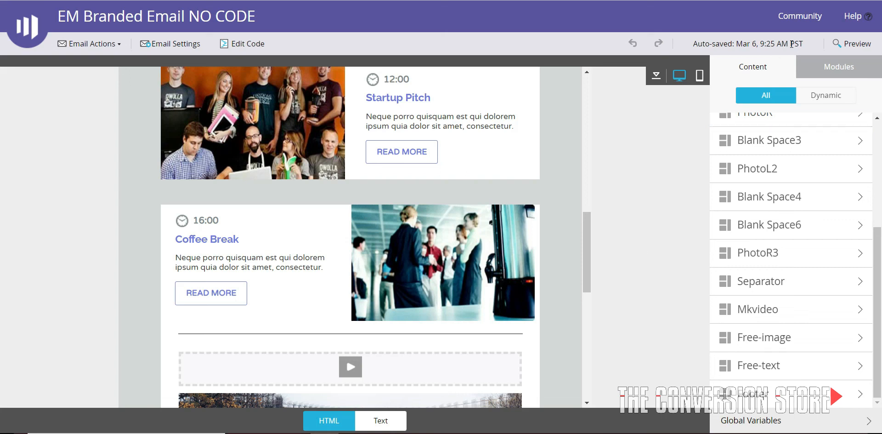
# Preview the email, looking through its phone layout and returning to the desktop rendering
pyautogui.click(843, 44)
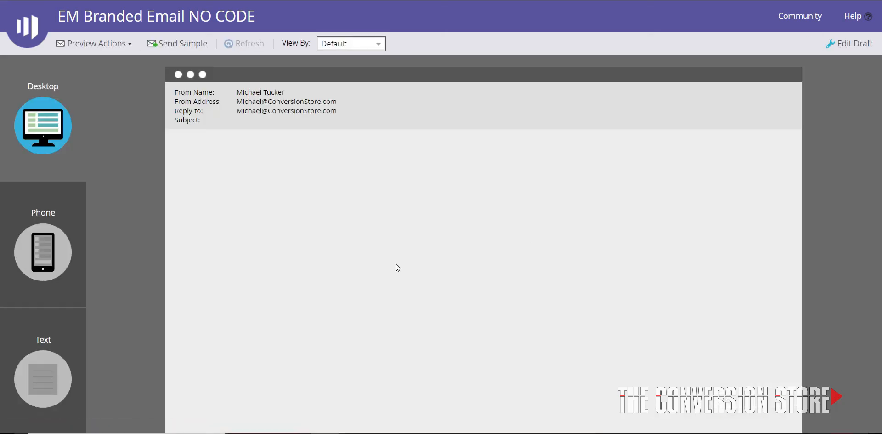
pyautogui.click(46, 252)
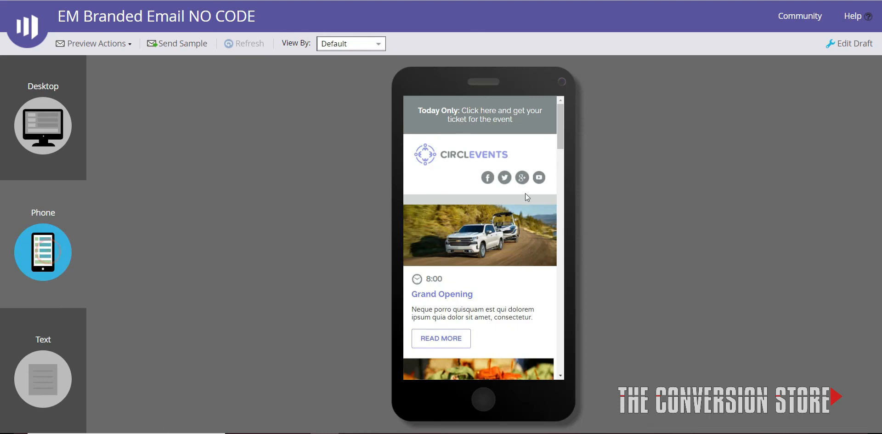
pyautogui.scroll(-20, 526, 196)
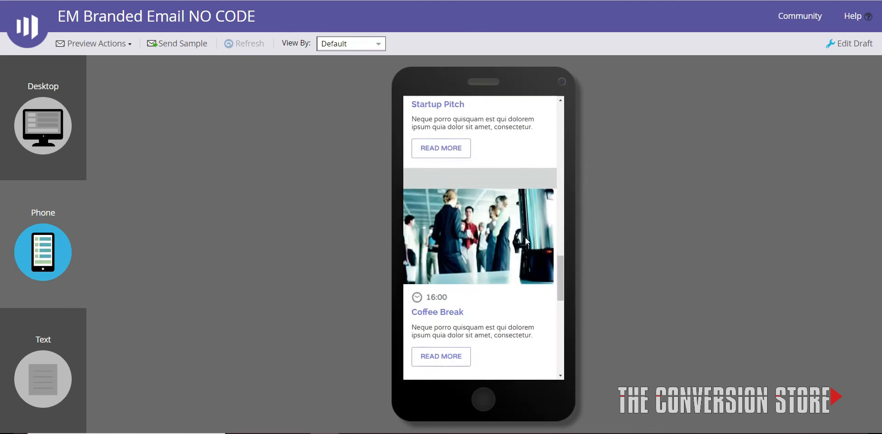
pyautogui.scroll(-5, 525, 240)
pyautogui.scroll(10, 525, 238)
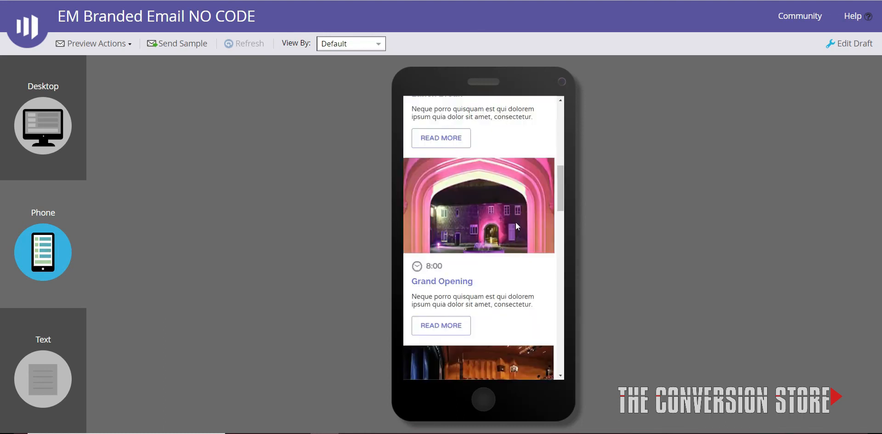
pyautogui.scroll(10, 515, 222)
pyautogui.click(37, 128)
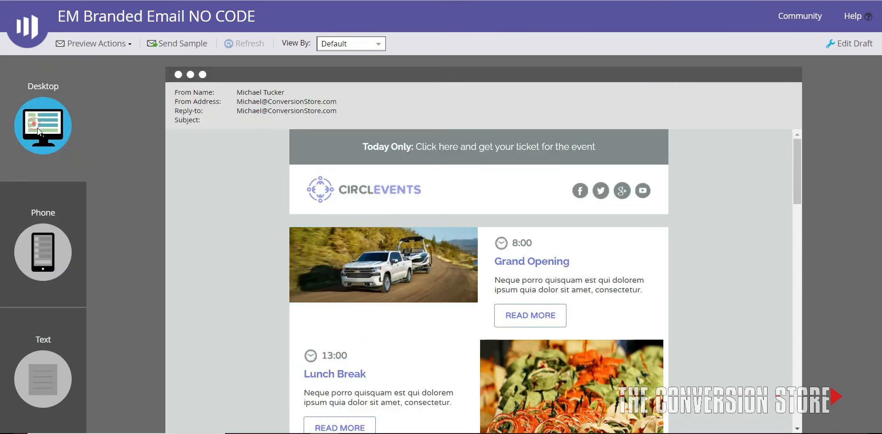